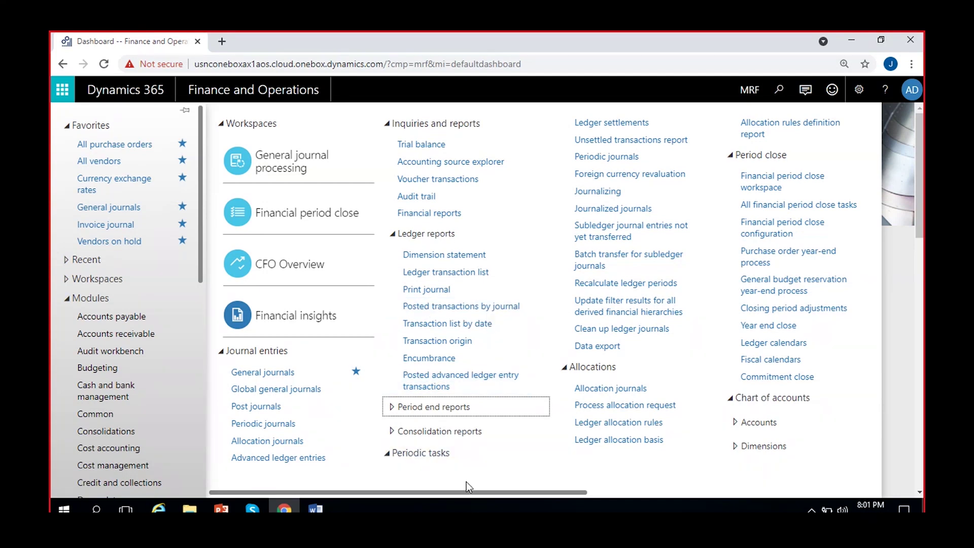
Open the Dimension statement report from the General ledger module's ledger reports
{"action": "left_click_drag", "start_coordinate": [469, 492], "coordinate": [712, 495]}
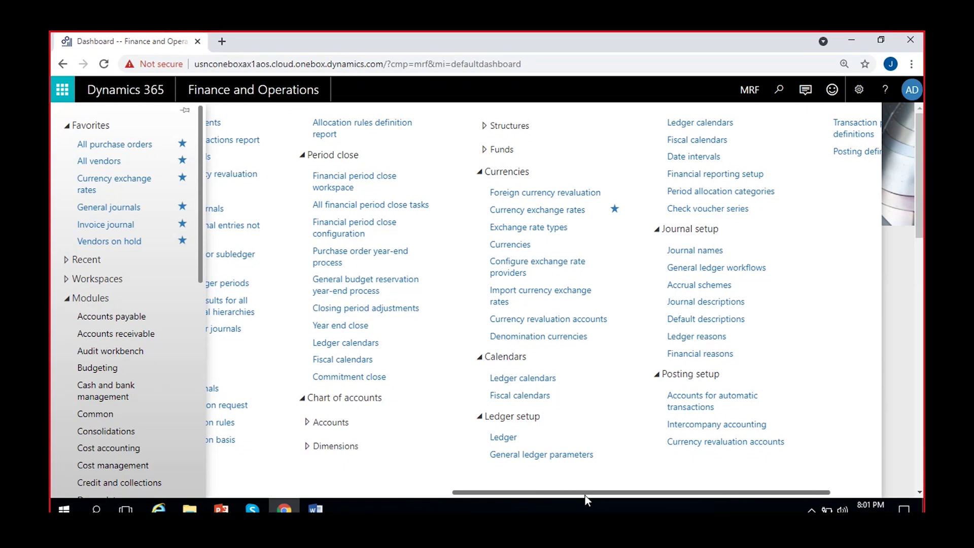
{"action": "left_click_drag", "start_coordinate": [586, 495], "coordinate": [332, 495]}
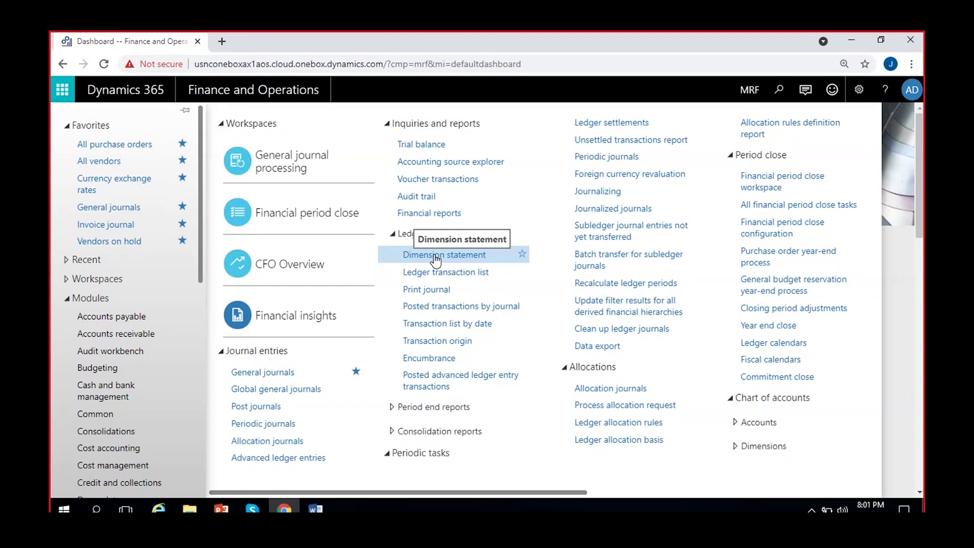
{"action": "scroll", "coordinate": [122, 465], "scroll_direction": "down", "scroll_amount": 4}
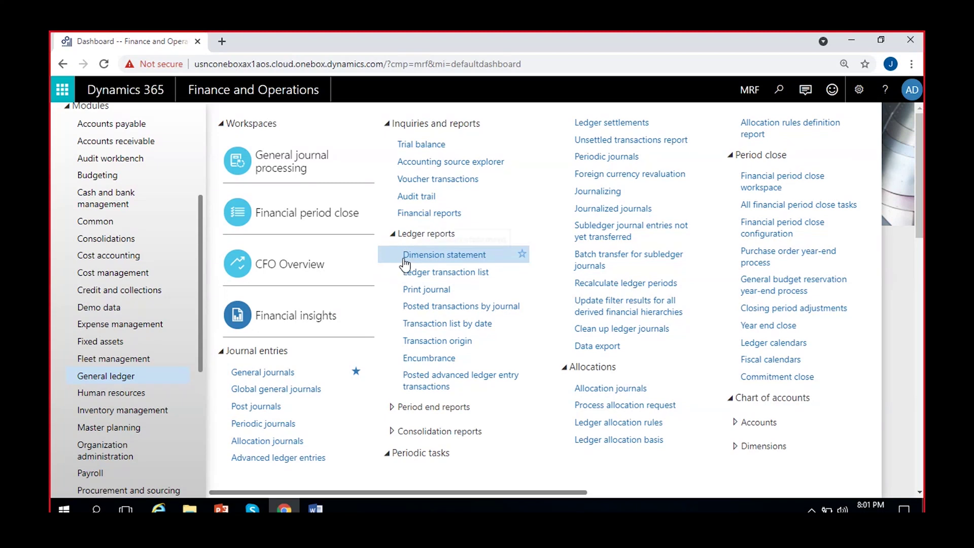
{"action": "left_click", "coordinate": [449, 260]}
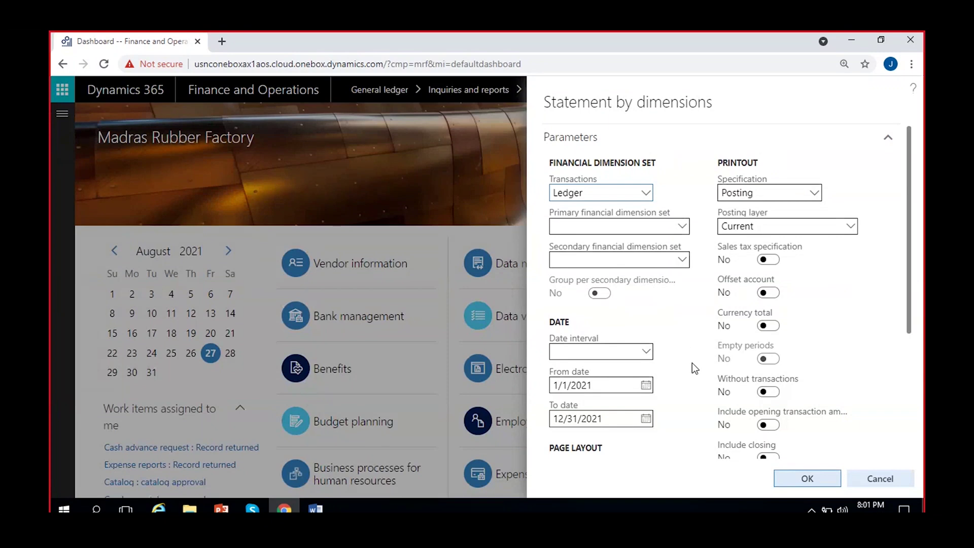
Choose Ledger transactions and set the primary financial dimension set to MRF-MA+Loc+Dep
{"action": "left_click", "coordinate": [647, 194]}
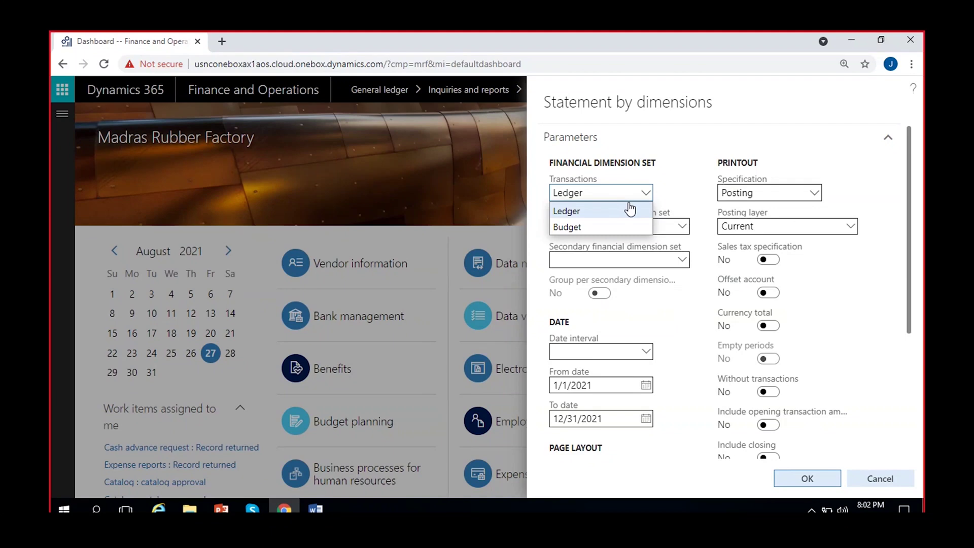
{"action": "left_click", "coordinate": [628, 209]}
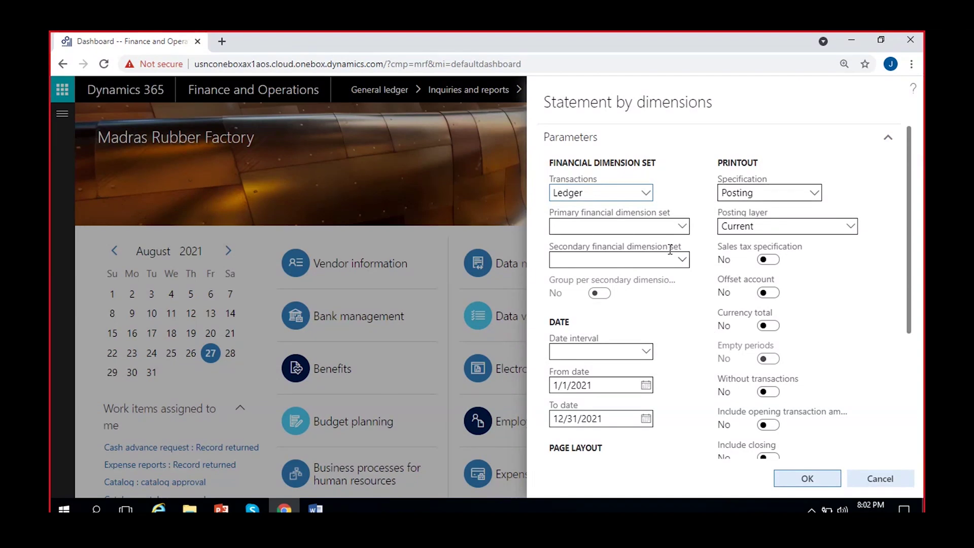
{"action": "left_click", "coordinate": [596, 218]}
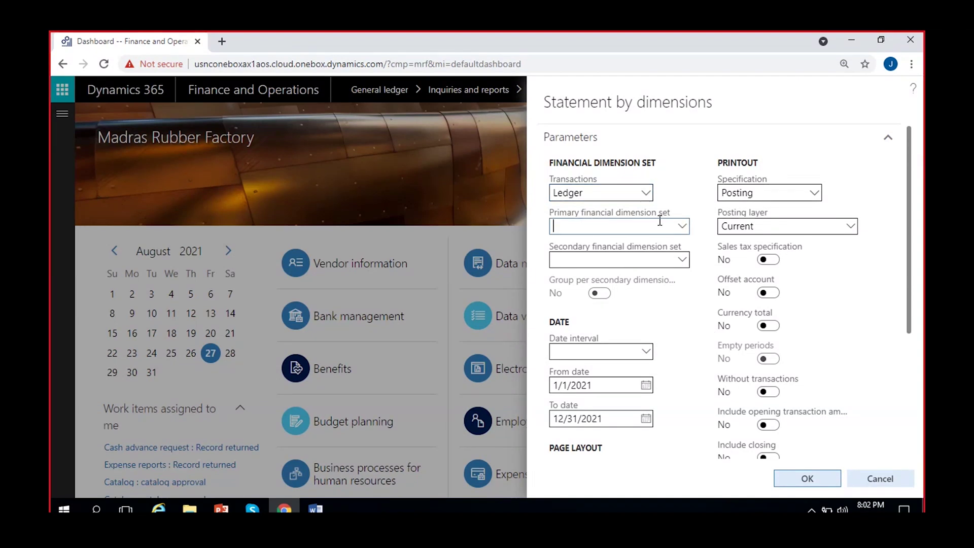
{"action": "left_click", "coordinate": [683, 226]}
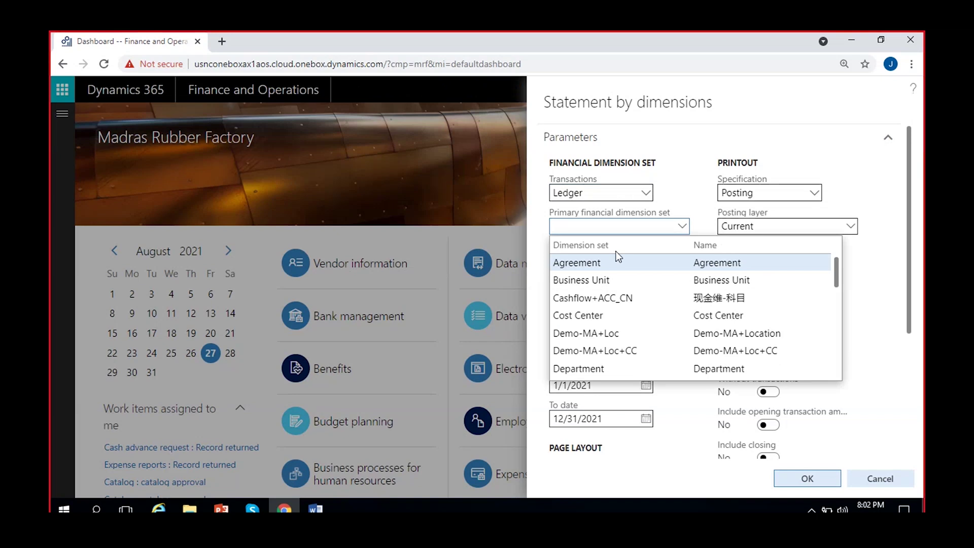
{"action": "scroll", "coordinate": [661, 317], "scroll_direction": "down", "scroll_amount": 2}
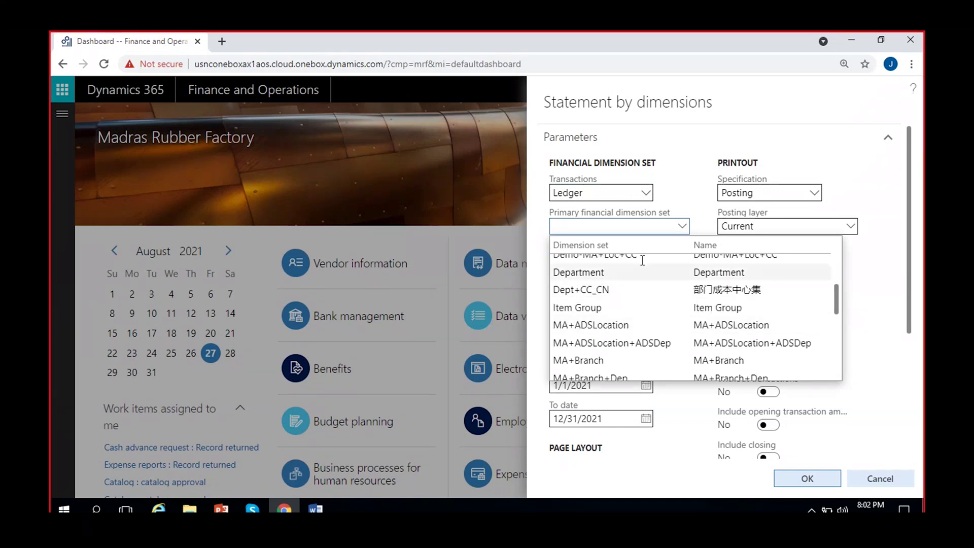
{"action": "scroll", "coordinate": [638, 304], "scroll_direction": "down", "scroll_amount": 2}
{"action": "scroll", "coordinate": [638, 302], "scroll_direction": "down", "scroll_amount": 2}
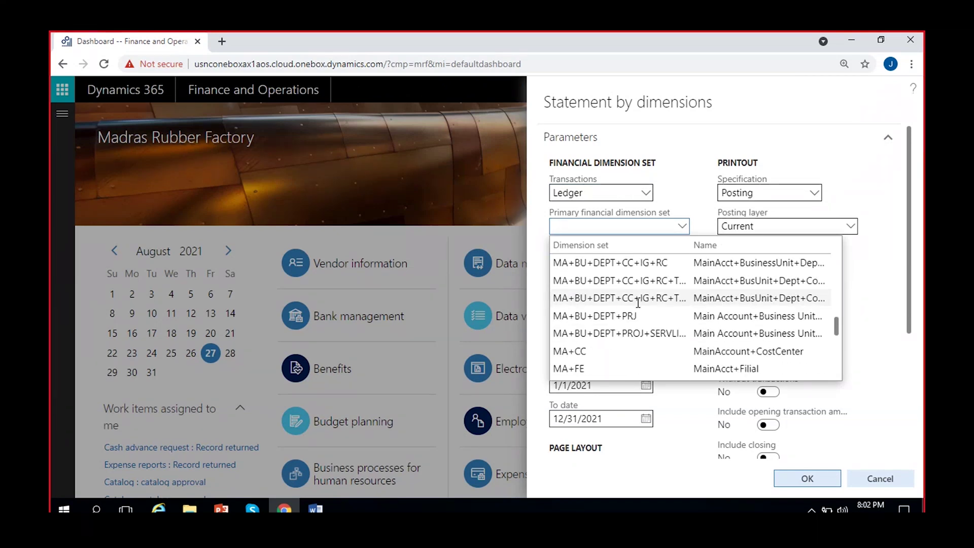
{"action": "scroll", "coordinate": [638, 302], "scroll_direction": "down", "scroll_amount": 2}
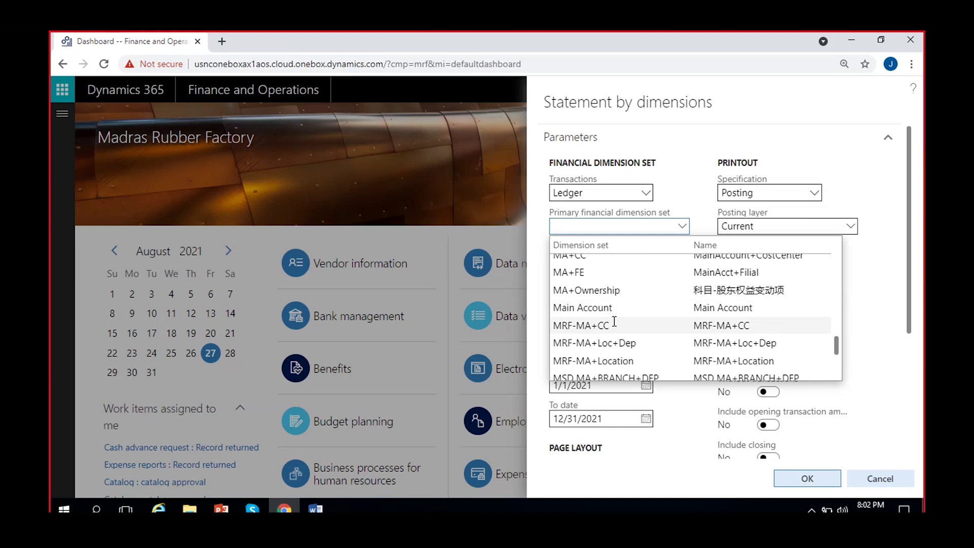
{"action": "left_click", "coordinate": [643, 344]}
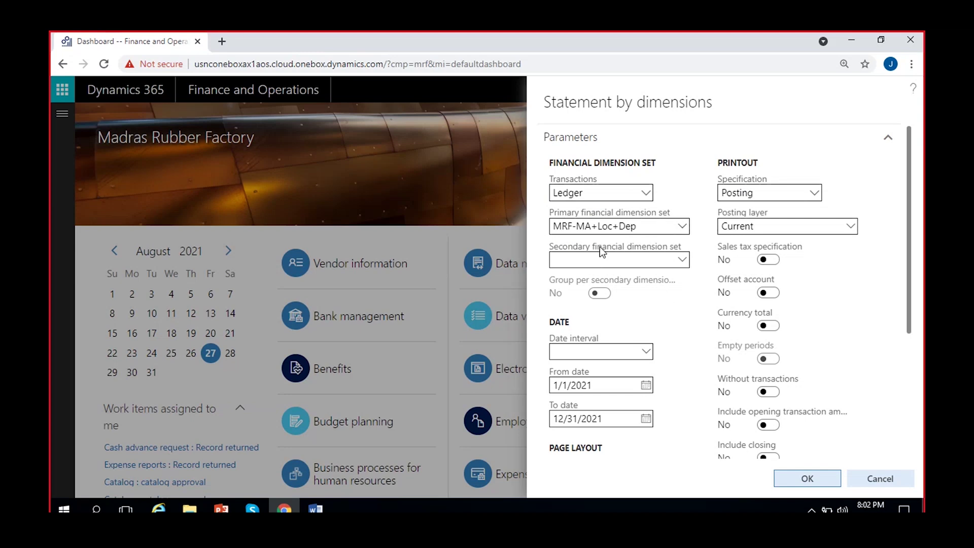
{"action": "left_click", "coordinate": [680, 263]}
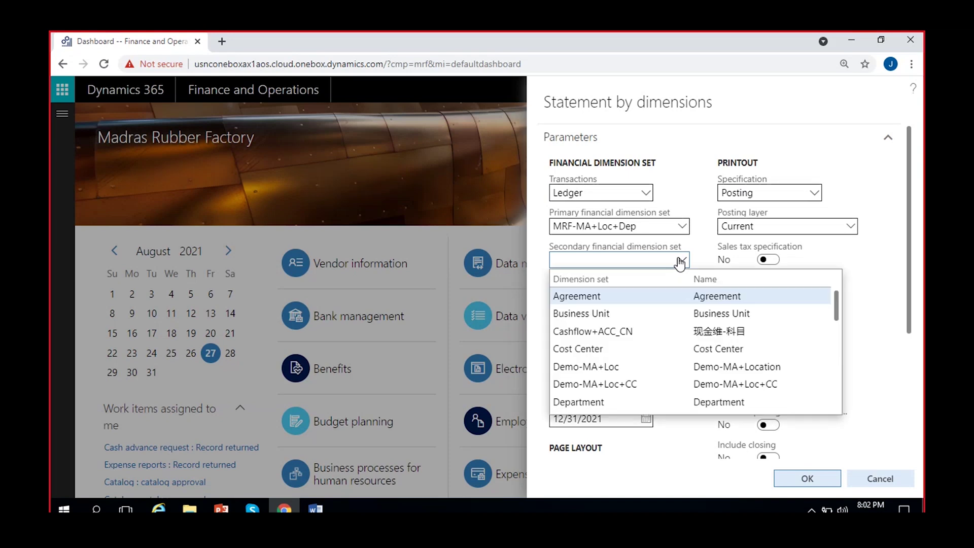
{"action": "scroll", "coordinate": [613, 396], "scroll_direction": "down", "scroll_amount": 2}
{"action": "scroll", "coordinate": [613, 395], "scroll_direction": "down", "scroll_amount": 2}
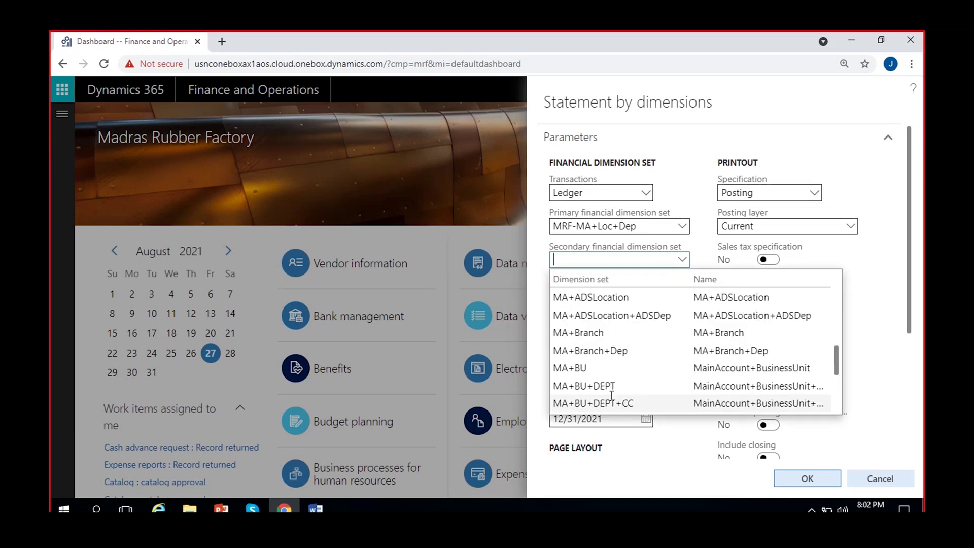
{"action": "left_click", "coordinate": [699, 250]}
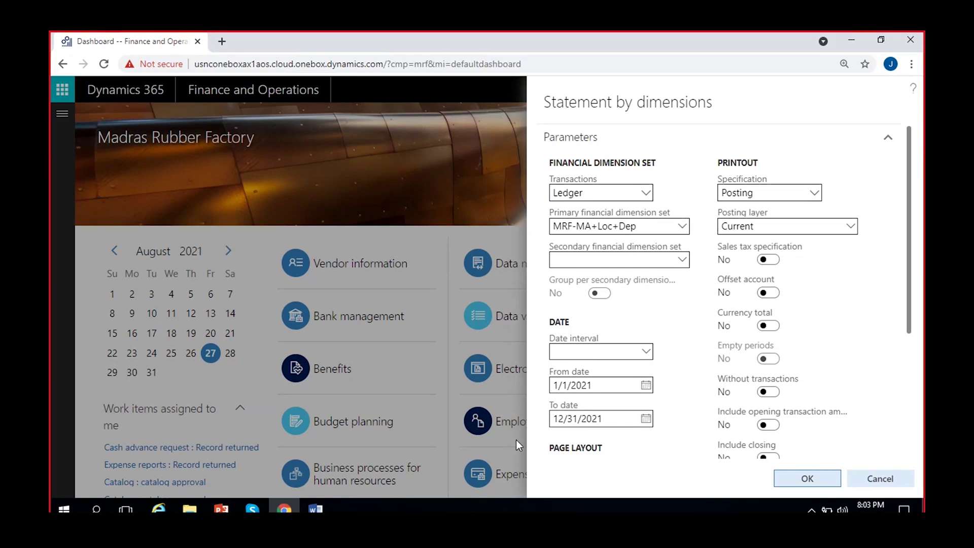
Keep the printout specification at Posting and select Current as the posting layer
{"action": "left_click", "coordinate": [807, 195]}
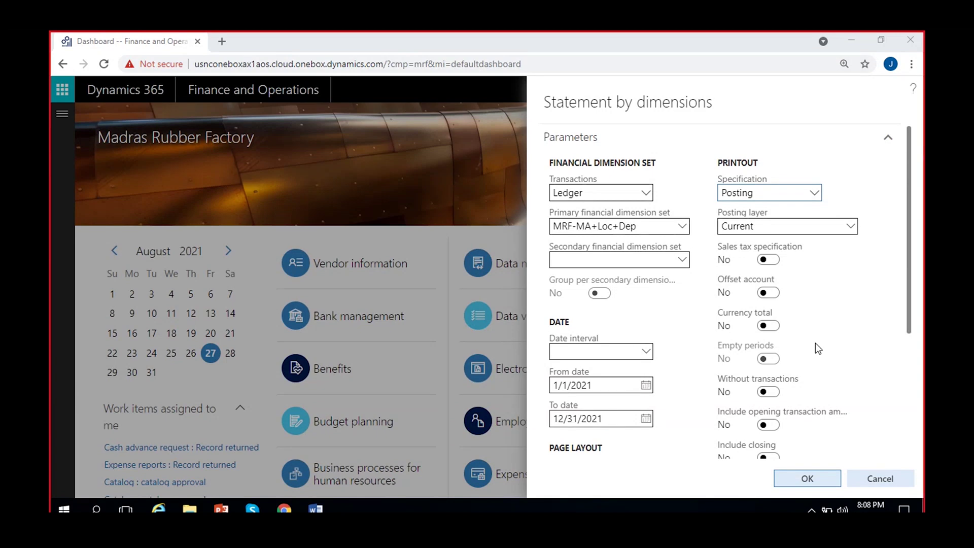
{"action": "left_click", "coordinate": [848, 228]}
{"action": "left_click", "coordinate": [848, 228]}
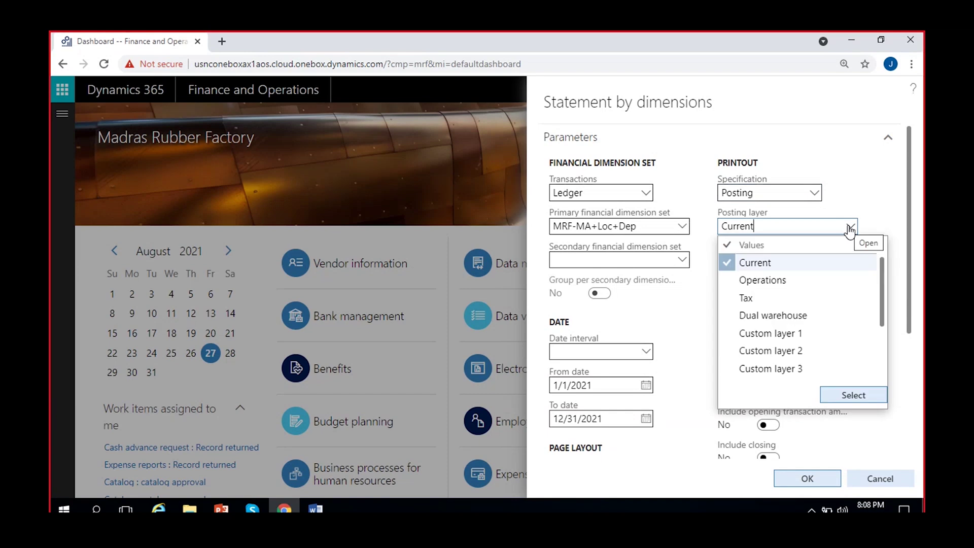
{"action": "left_click", "coordinate": [816, 261]}
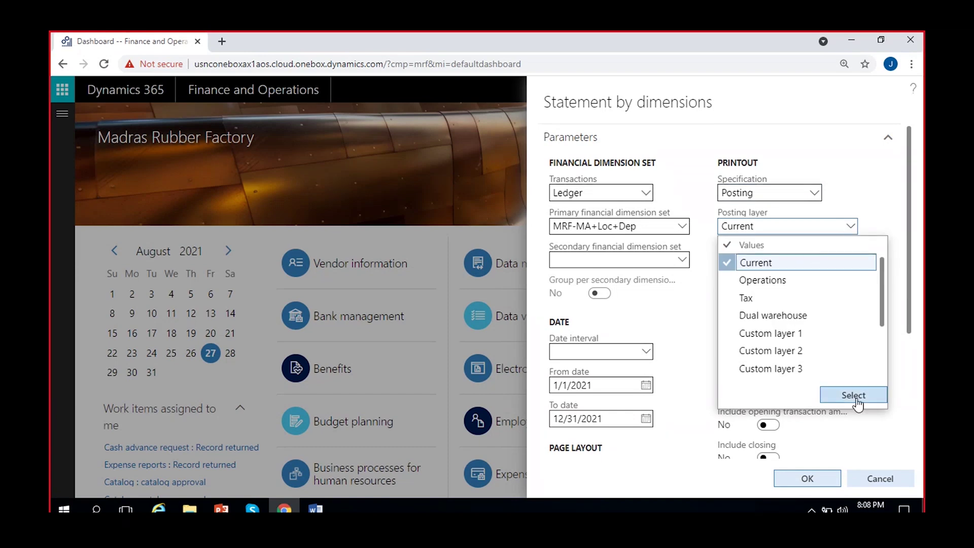
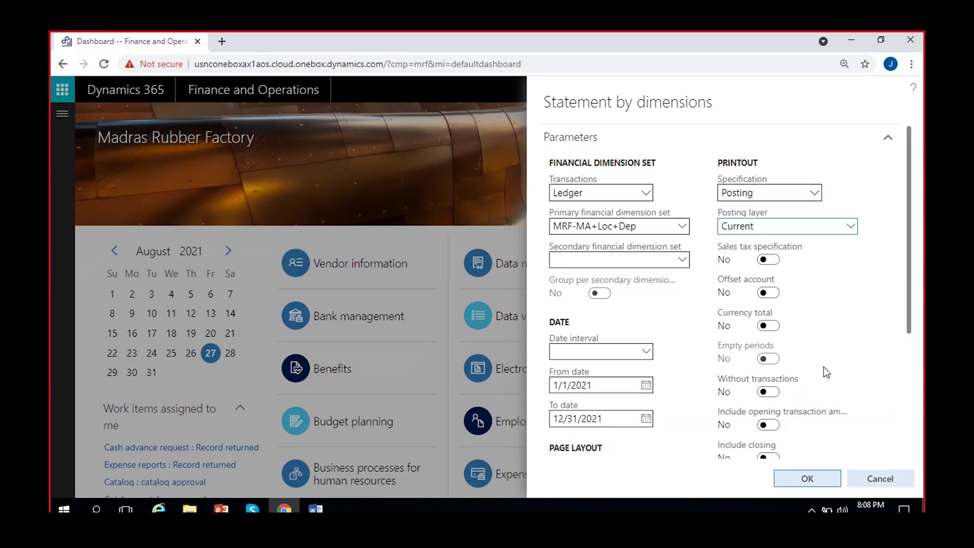
Enable the offset account, currency total, opening transaction amounts in detail, include closing and include reversed options for the printout
{"action": "left_click", "coordinate": [768, 293]}
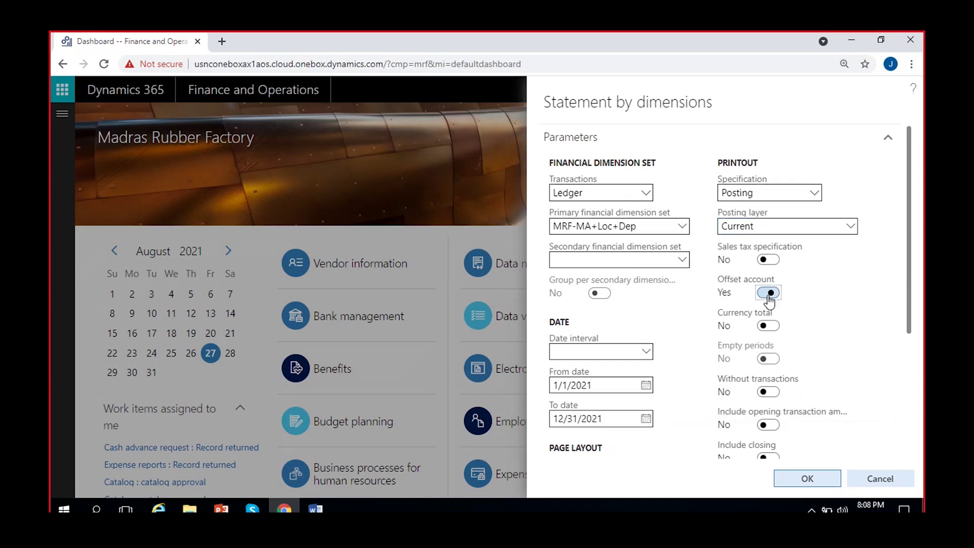
{"action": "left_click", "coordinate": [773, 330]}
{"action": "scroll", "coordinate": [841, 369], "scroll_direction": "down", "scroll_amount": 1}
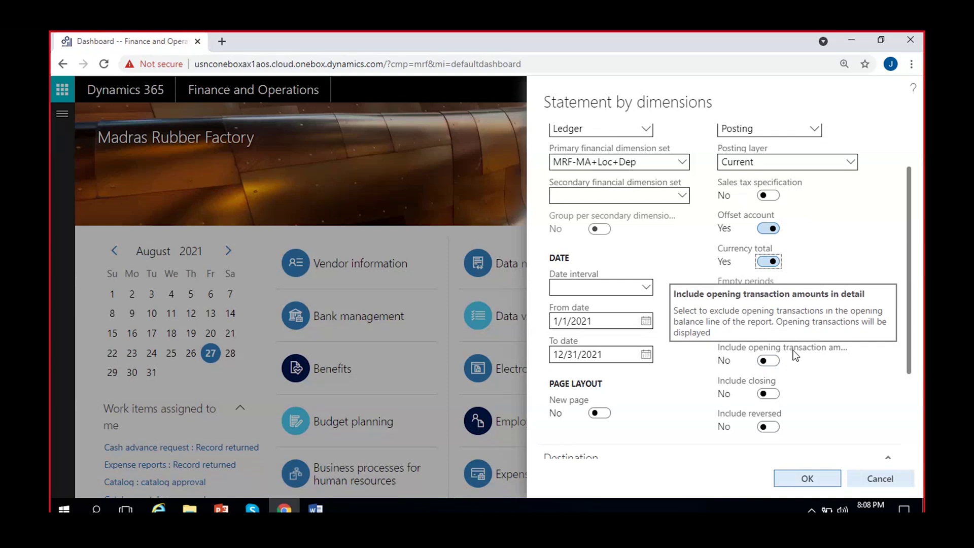
{"action": "left_click", "coordinate": [769, 360]}
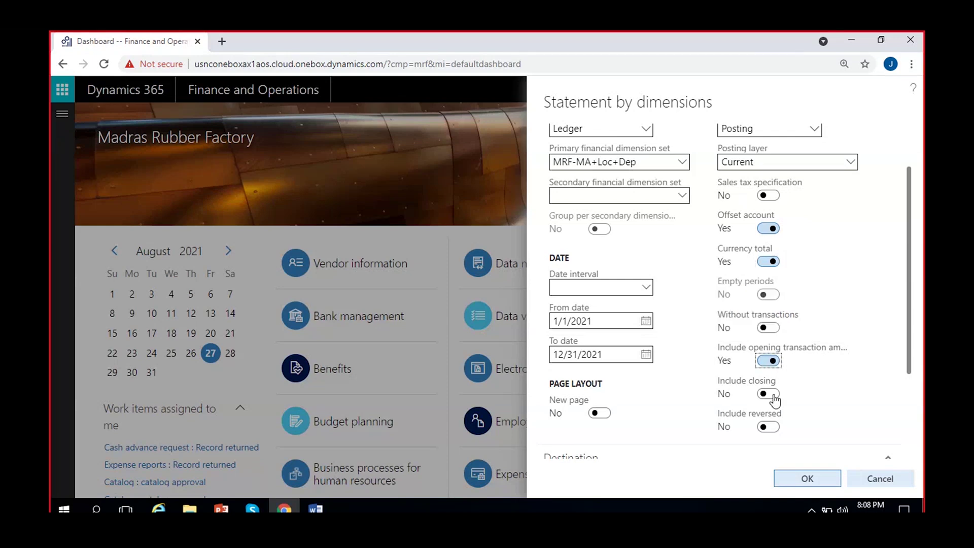
{"action": "left_click", "coordinate": [771, 394]}
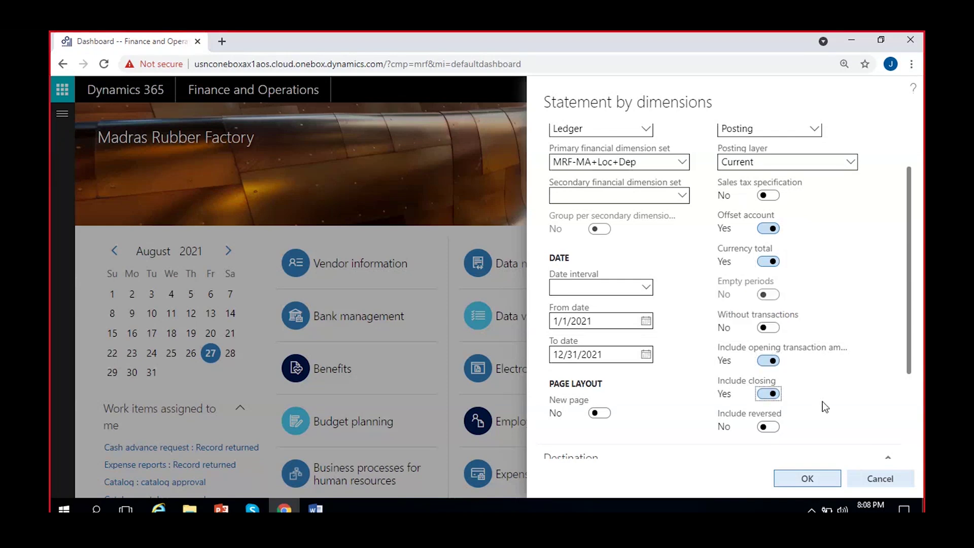
{"action": "left_click", "coordinate": [770, 426]}
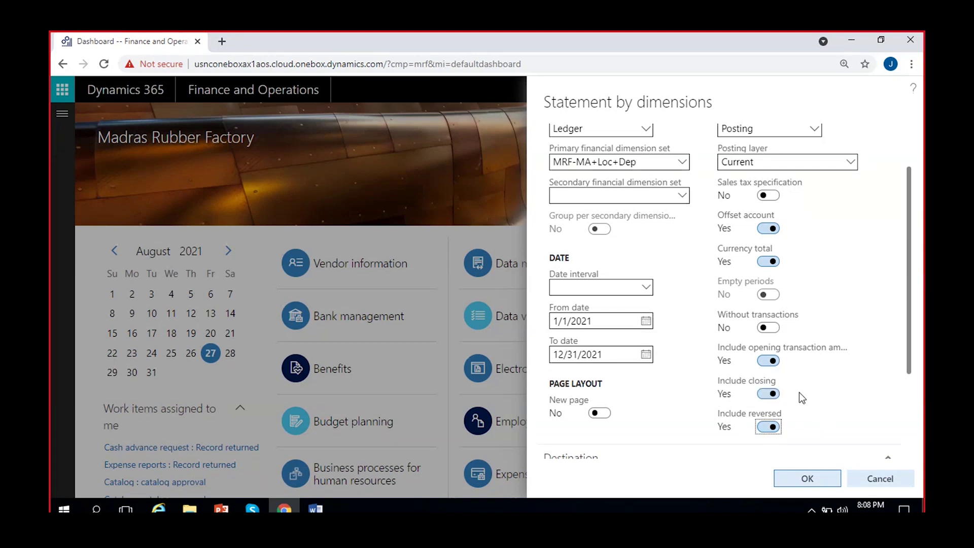
Expand the records to include, check the report parameters and run the Statement by dimensions report
{"action": "scroll", "coordinate": [799, 392], "scroll_direction": "down", "scroll_amount": 3}
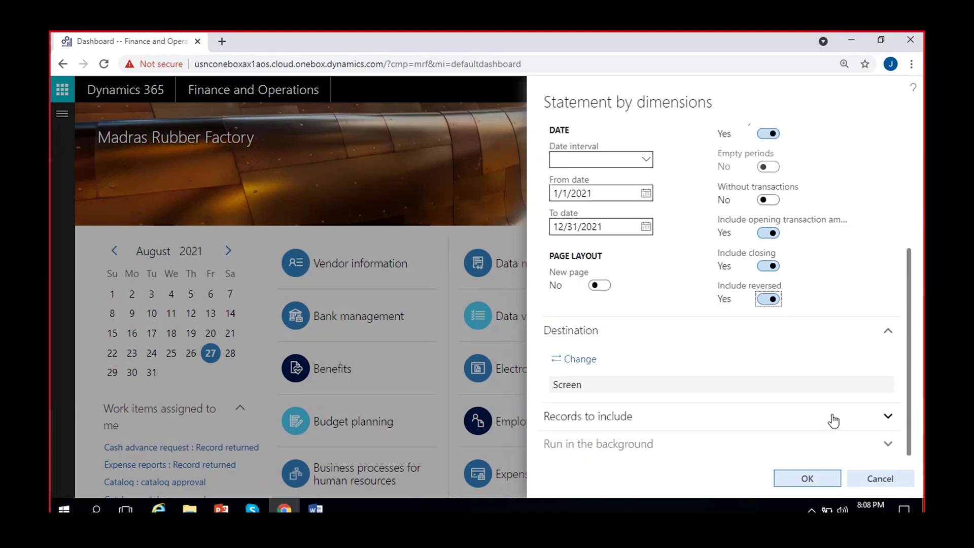
{"action": "left_click", "coordinate": [814, 415]}
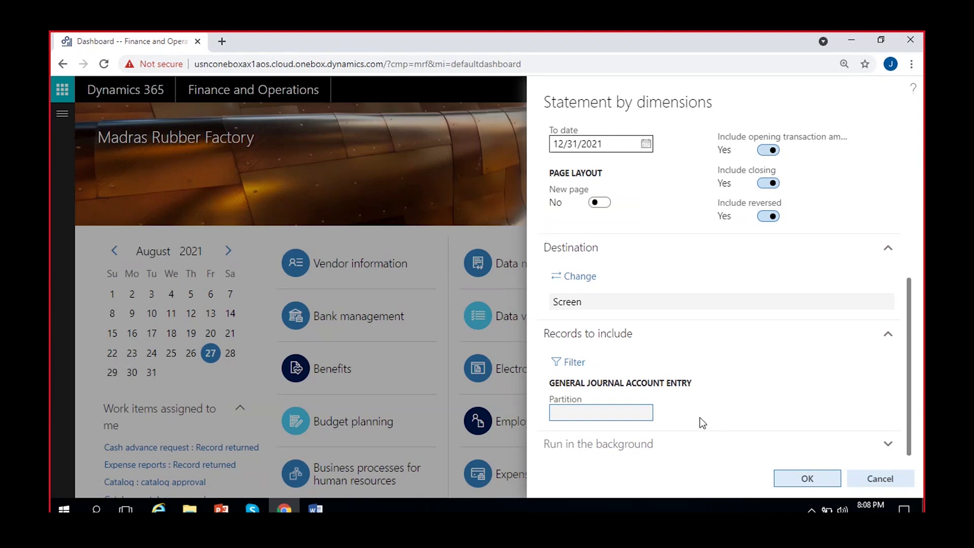
{"action": "scroll", "coordinate": [740, 413], "scroll_direction": "up", "scroll_amount": 5}
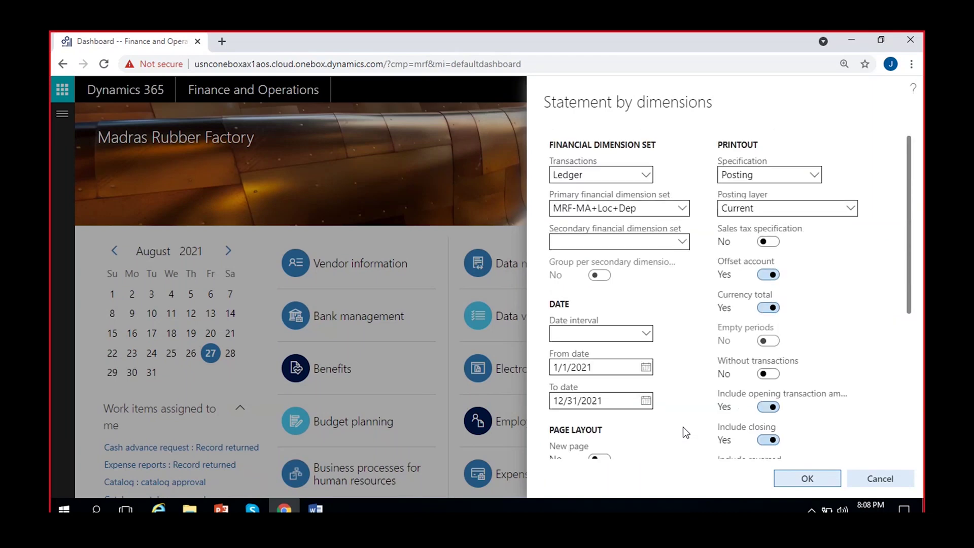
{"action": "left_click", "coordinate": [797, 480]}
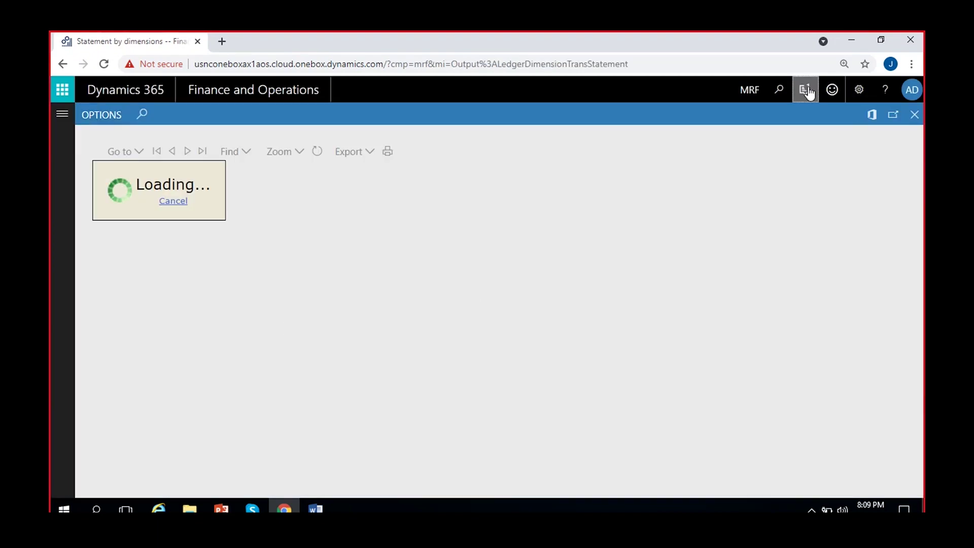
Dismiss the notification in the Action center and close the Action center
{"action": "left_click", "coordinate": [806, 91]}
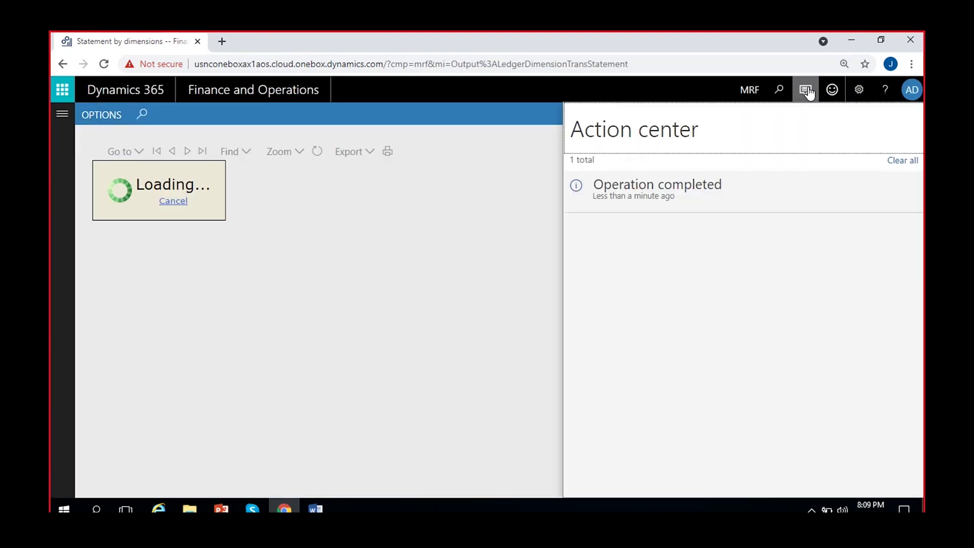
{"action": "left_click", "coordinate": [906, 187]}
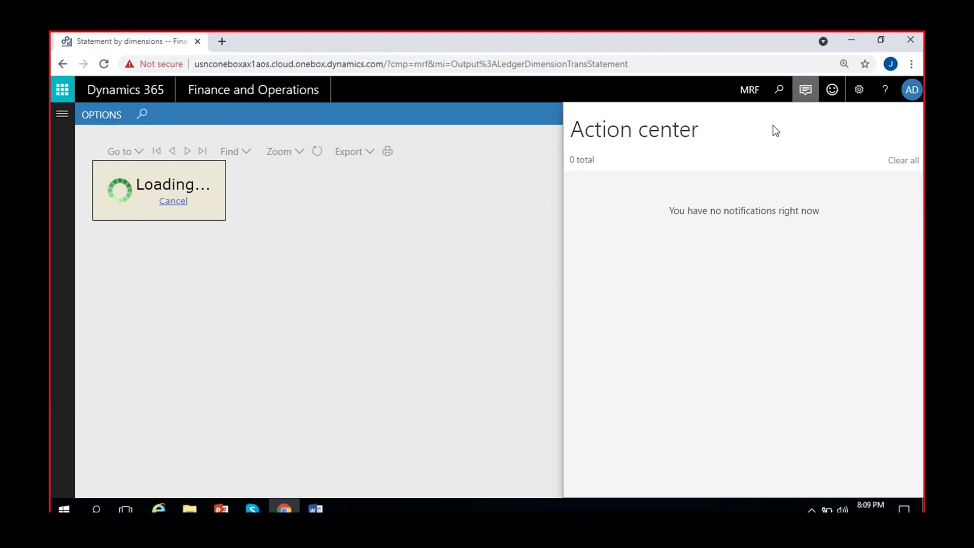
{"action": "left_click", "coordinate": [797, 93]}
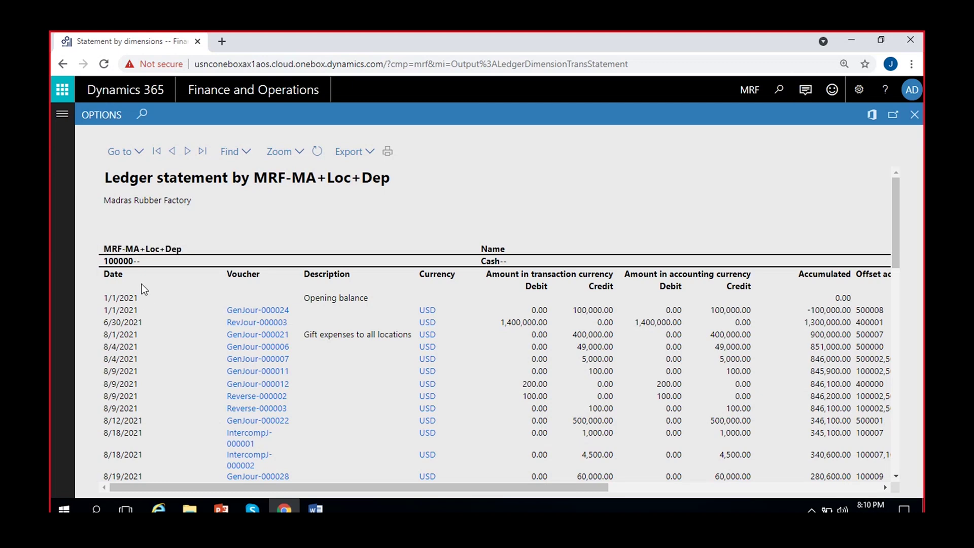
Examine the dimension codes, names and transactions of the 100000-- Cash and 100000-100- Cash-Hyderabad sections of the ledger statement
{"action": "left_click_drag", "start_coordinate": [103, 262], "coordinate": [144, 260]}
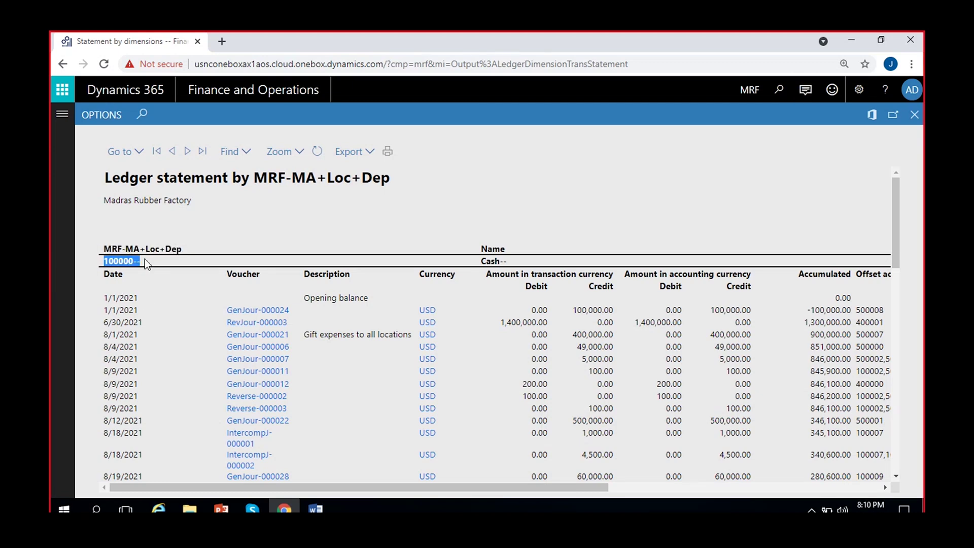
{"action": "left_click", "coordinate": [145, 260]}
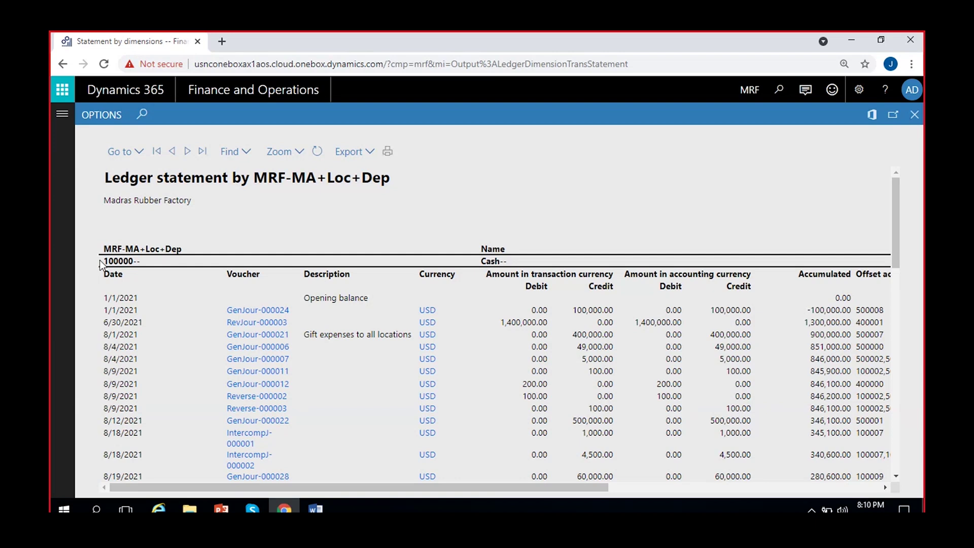
{"action": "left_click_drag", "start_coordinate": [107, 262], "coordinate": [153, 275]}
{"action": "left_click", "coordinate": [154, 275]}
{"action": "scroll", "coordinate": [193, 315], "scroll_direction": "down", "scroll_amount": 2}
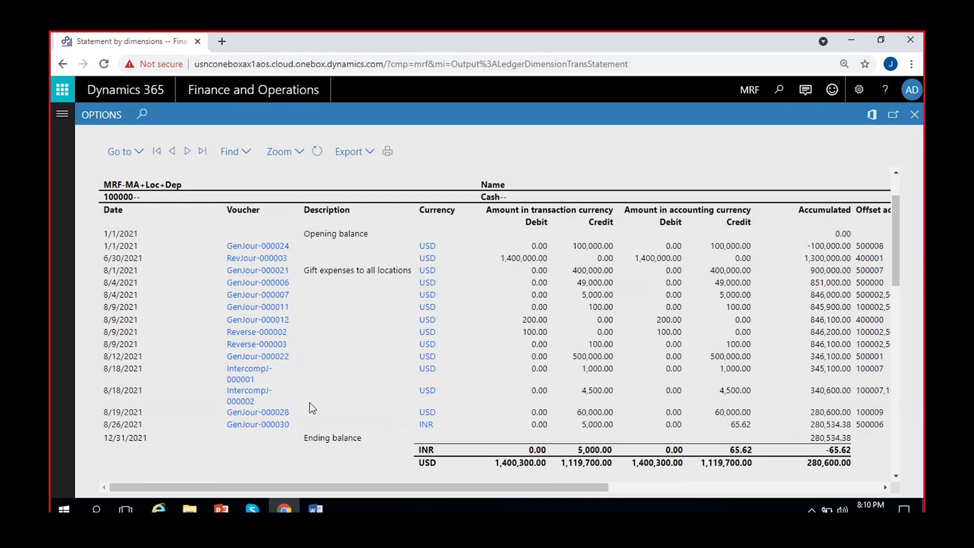
{"action": "scroll", "coordinate": [310, 403], "scroll_direction": "down", "scroll_amount": 4}
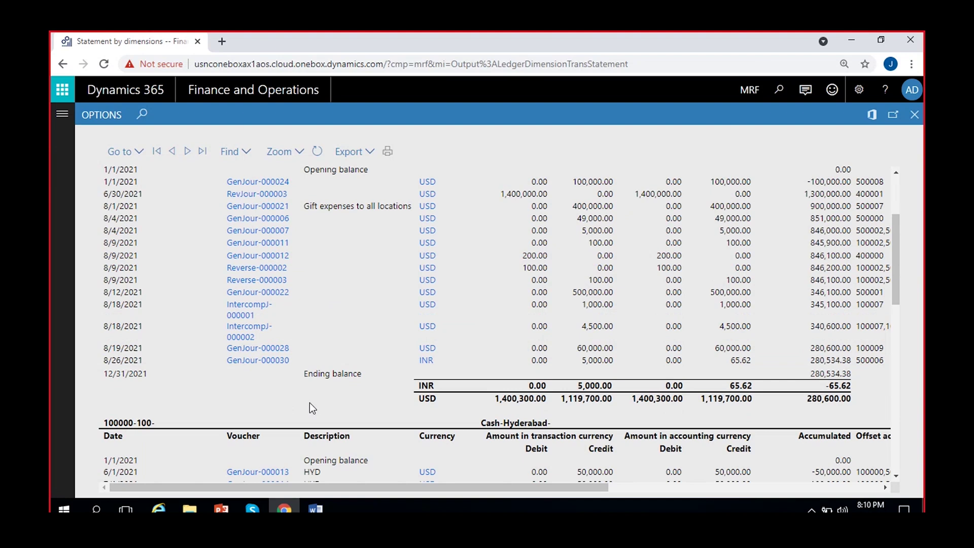
{"action": "left_click_drag", "start_coordinate": [102, 358], "coordinate": [178, 357]}
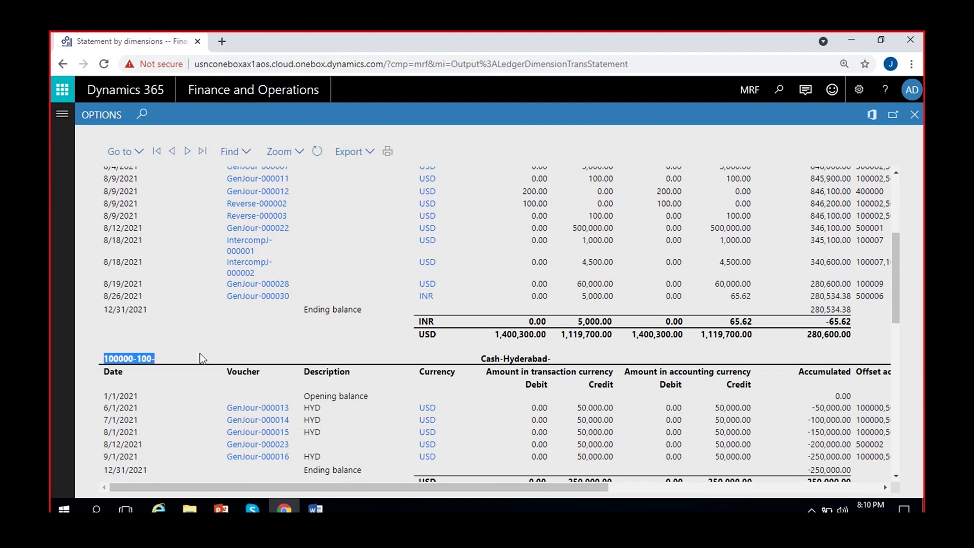
{"action": "left_click_drag", "start_coordinate": [479, 359], "coordinate": [583, 361]}
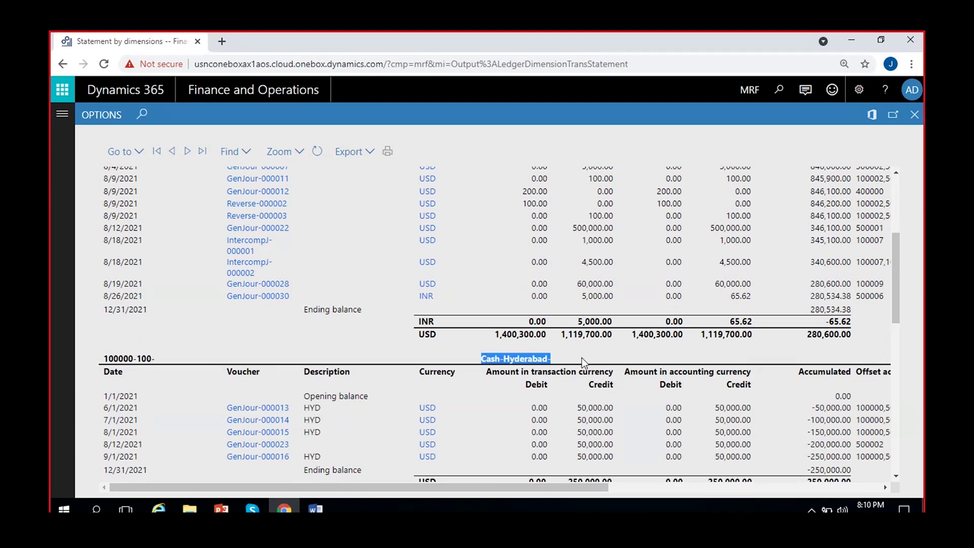
{"action": "left_click", "coordinate": [582, 362]}
{"action": "scroll", "coordinate": [484, 395], "scroll_direction": "down", "scroll_amount": 2}
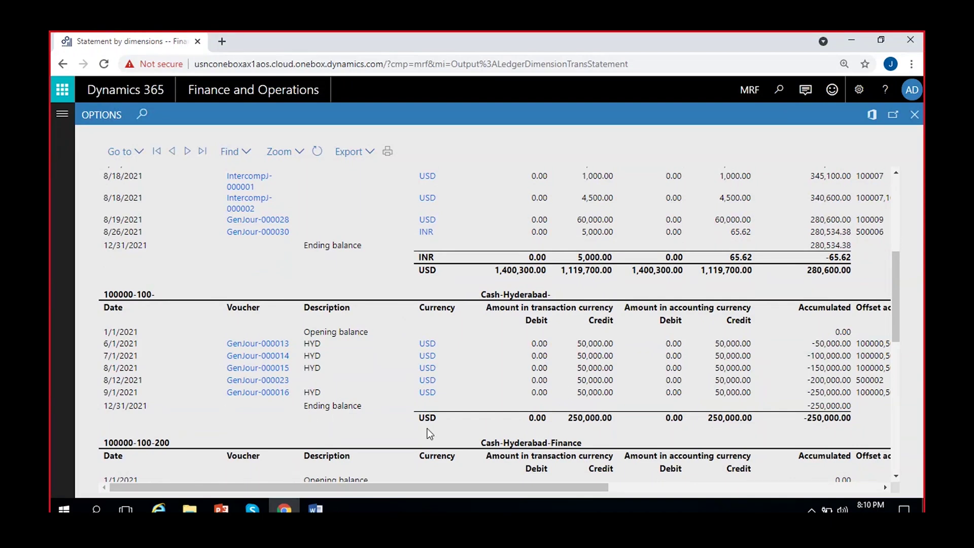
{"action": "scroll", "coordinate": [427, 431], "scroll_direction": "down", "scroll_amount": 4}
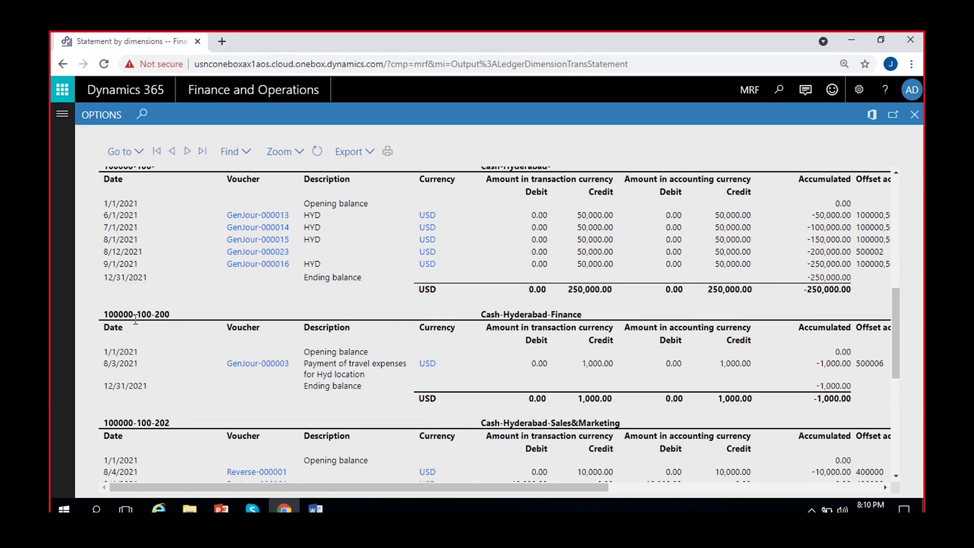
{"action": "left_click_drag", "start_coordinate": [144, 313], "coordinate": [192, 315]}
{"action": "left_click", "coordinate": [208, 296]}
{"action": "double_click", "coordinate": [143, 314]}
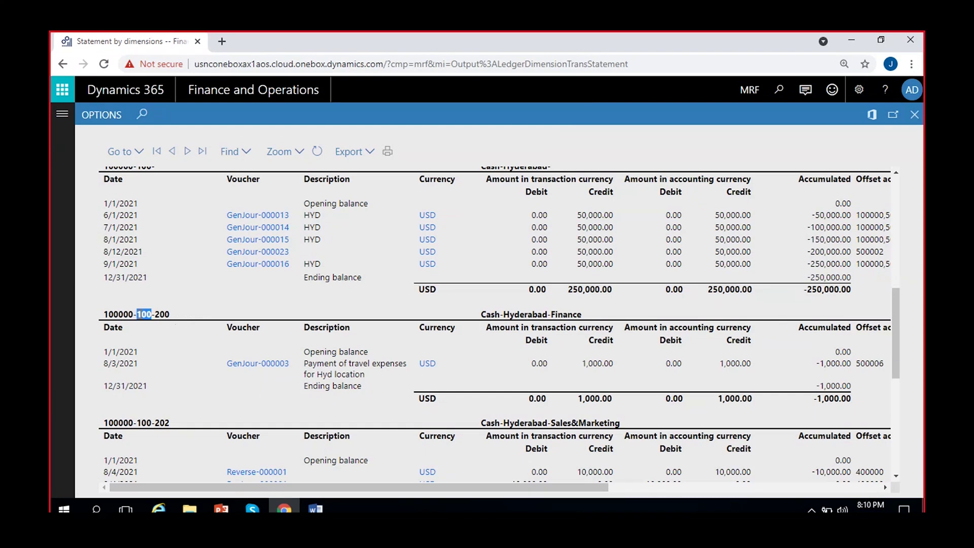
{"action": "left_click", "coordinate": [131, 312]}
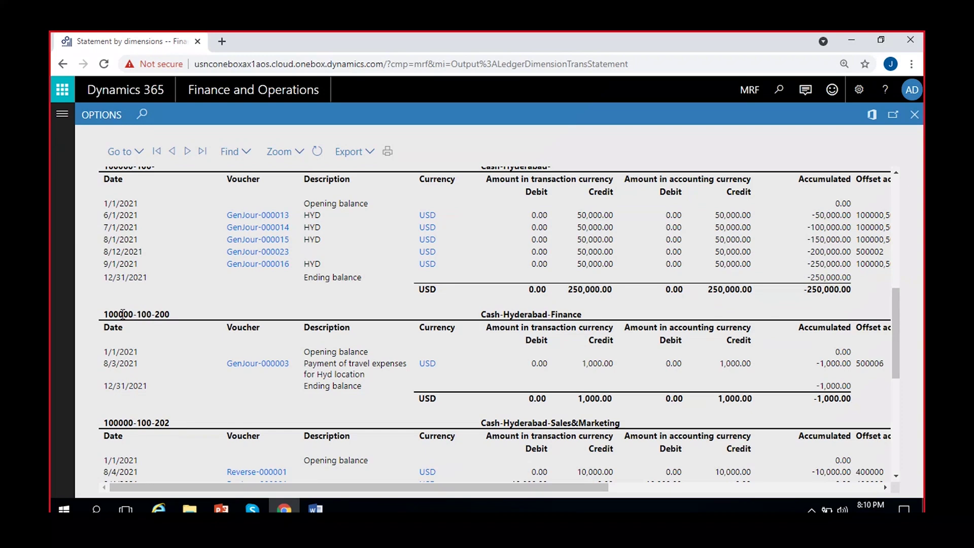
{"action": "double_click", "coordinate": [162, 314]}
{"action": "left_click", "coordinate": [229, 308]}
{"action": "scroll", "coordinate": [229, 302], "scroll_direction": "down", "scroll_amount": 3}
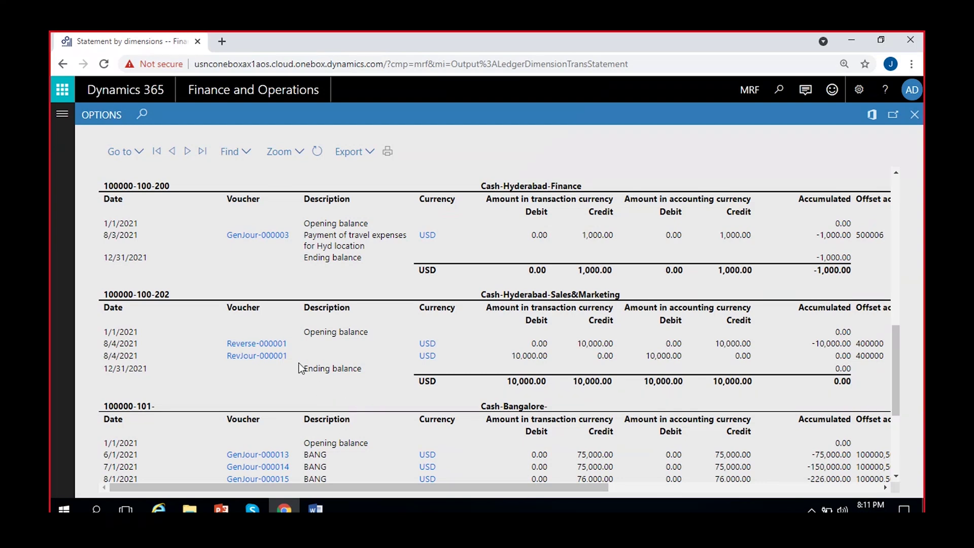
{"action": "scroll", "coordinate": [300, 364], "scroll_direction": "up", "scroll_amount": 2}
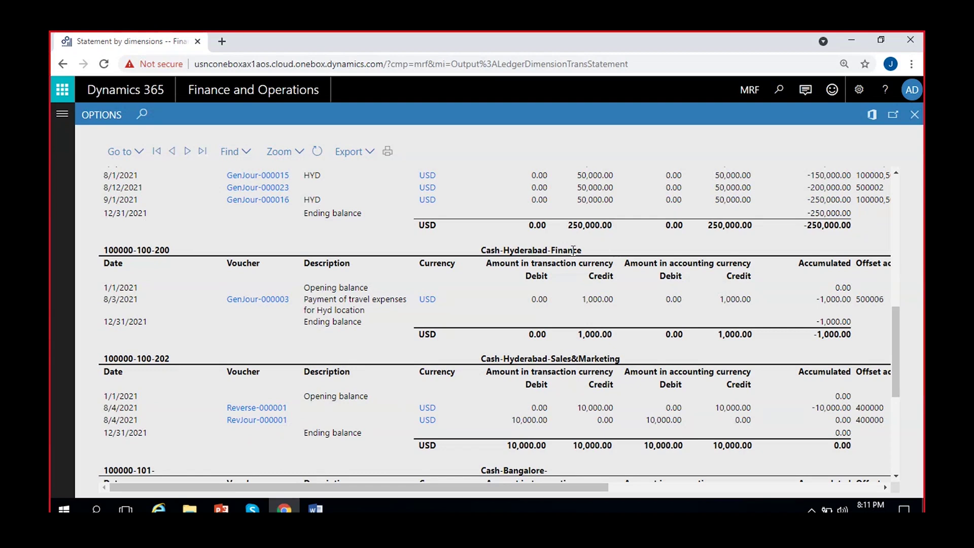
{"action": "scroll", "coordinate": [598, 251], "scroll_direction": "up", "scroll_amount": 1}
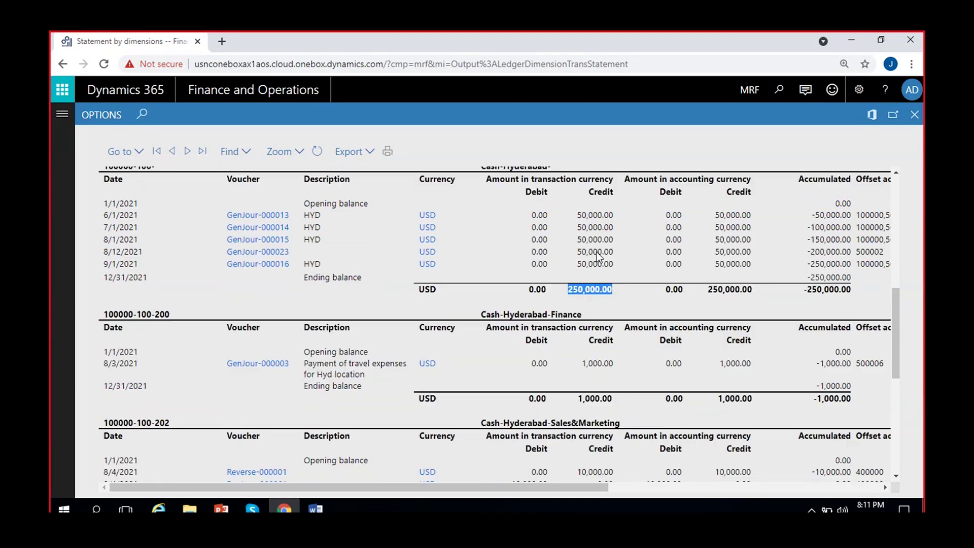
{"action": "left_click", "coordinate": [601, 259]}
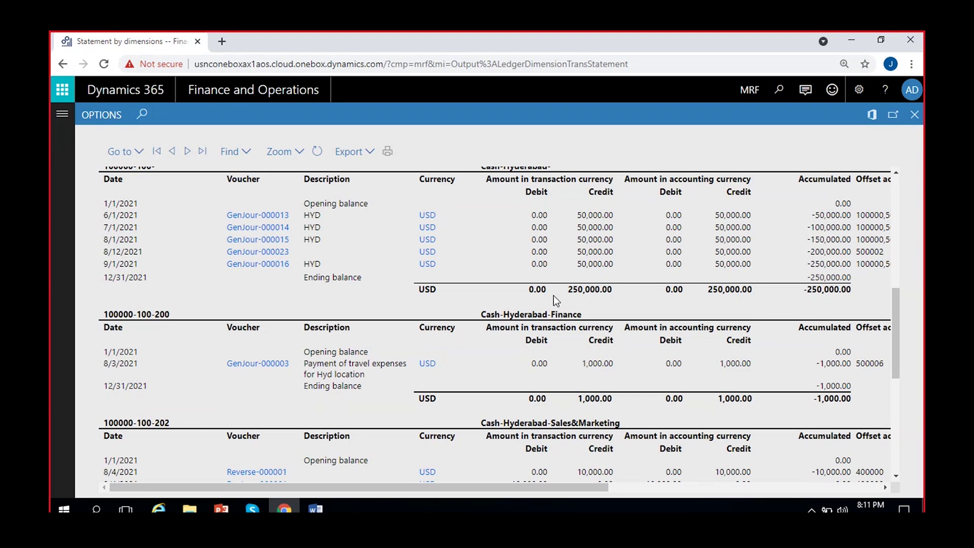
{"action": "scroll", "coordinate": [458, 327], "scroll_direction": "up", "scroll_amount": 3}
{"action": "scroll", "coordinate": [458, 327], "scroll_direction": "down", "scroll_amount": 4}
{"action": "scroll", "coordinate": [459, 332], "scroll_direction": "down", "scroll_amount": 4}
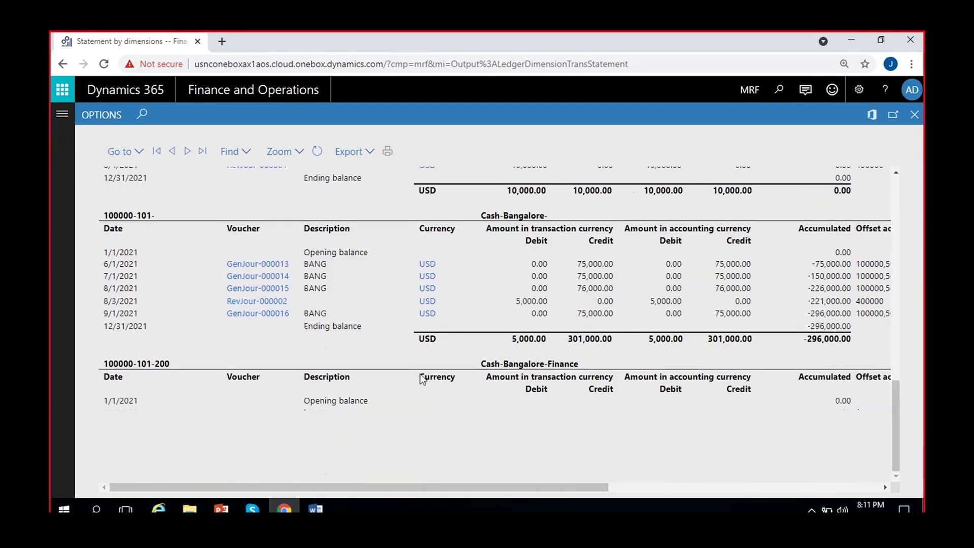
{"action": "scroll", "coordinate": [375, 337], "scroll_direction": "up", "scroll_amount": 10}
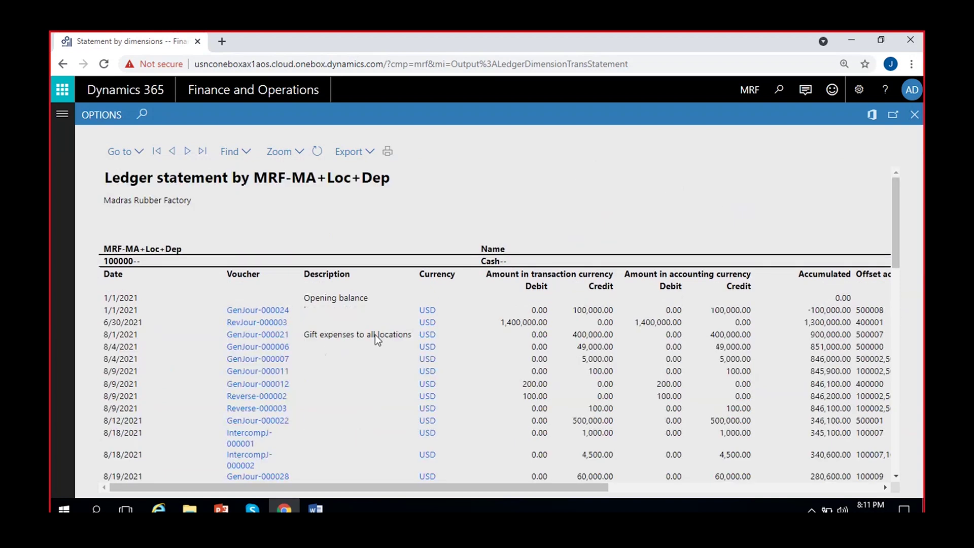
Go to the next report page and review the Cash-Bangalore-Finance, Cash-Chennai, Petty cash and intercompany receivables sections
{"action": "left_click", "coordinate": [186, 152]}
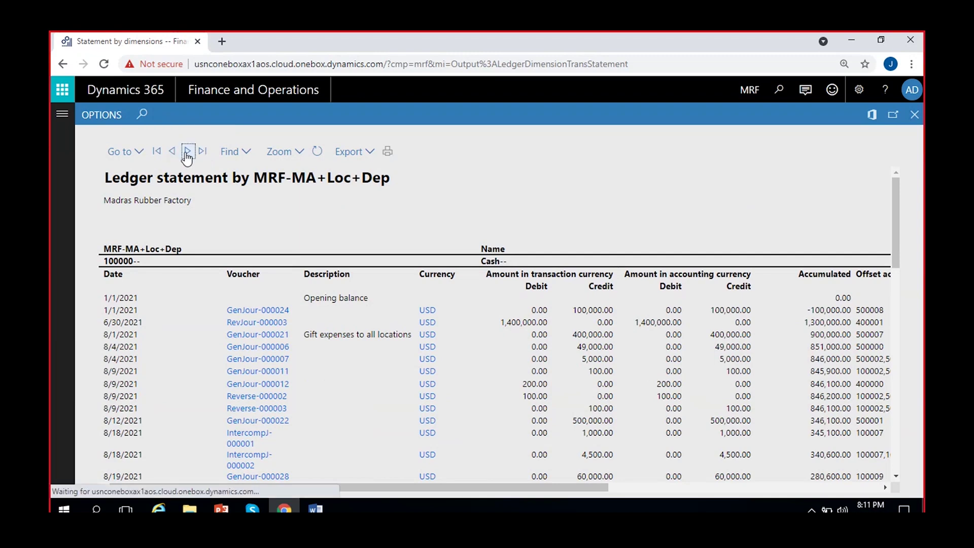
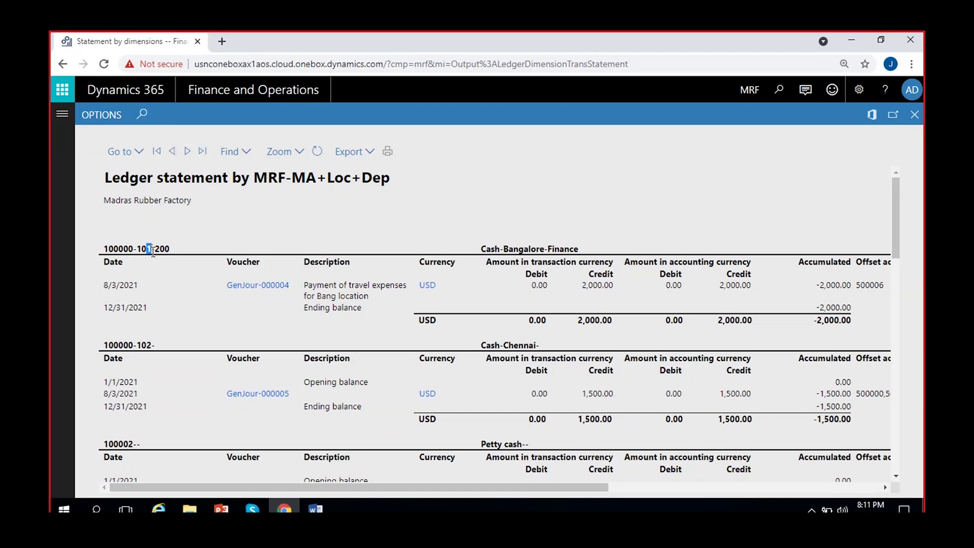
{"action": "double_click", "coordinate": [162, 249]}
{"action": "double_click", "coordinate": [145, 343]}
{"action": "left_click_drag", "start_coordinate": [484, 345], "coordinate": [581, 389]}
{"action": "left_click", "coordinate": [525, 425]}
{"action": "scroll", "coordinate": [476, 421], "scroll_direction": "down", "scroll_amount": 1}
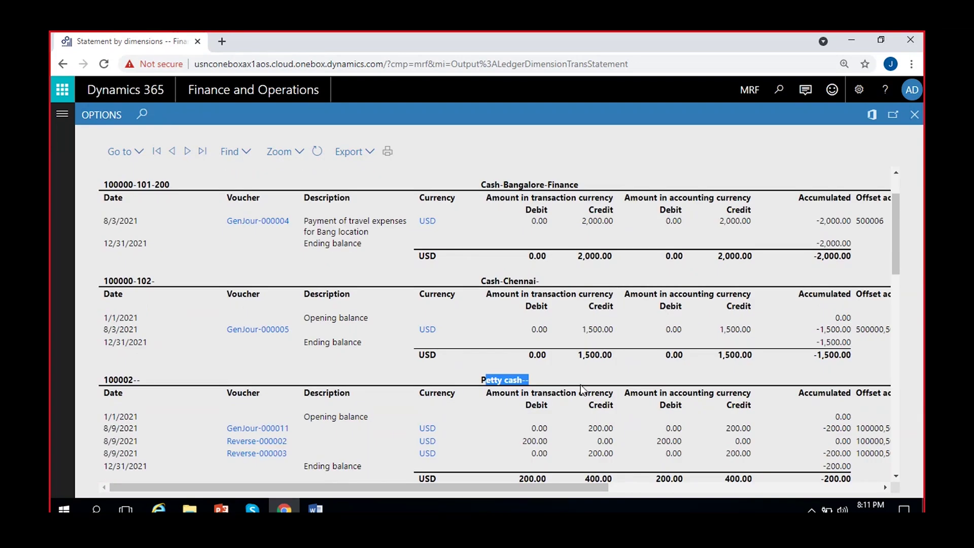
{"action": "scroll", "coordinate": [579, 389], "scroll_direction": "down", "scroll_amount": 2}
{"action": "scroll", "coordinate": [571, 386], "scroll_direction": "down", "scroll_amount": 1}
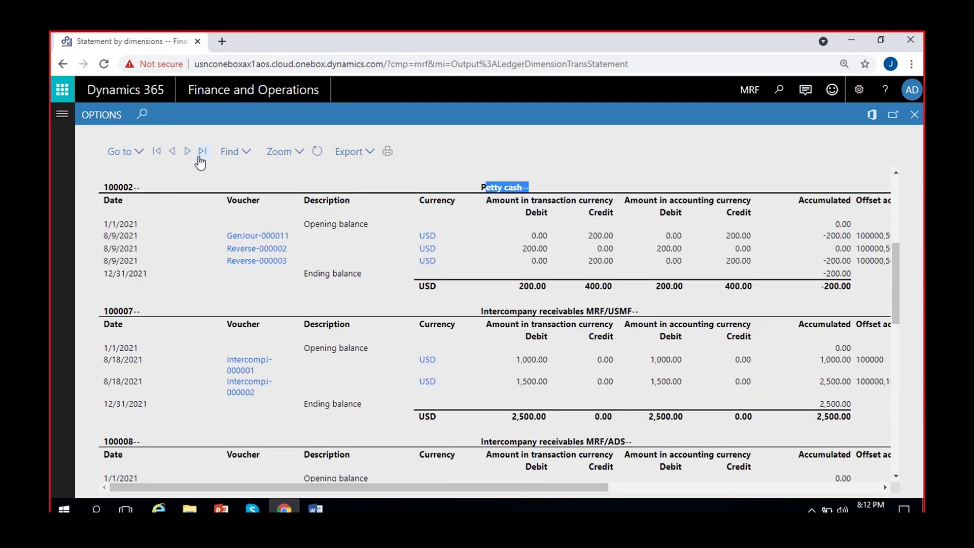
Search the report for 4 and close the search box
{"action": "left_click", "coordinate": [250, 157]}
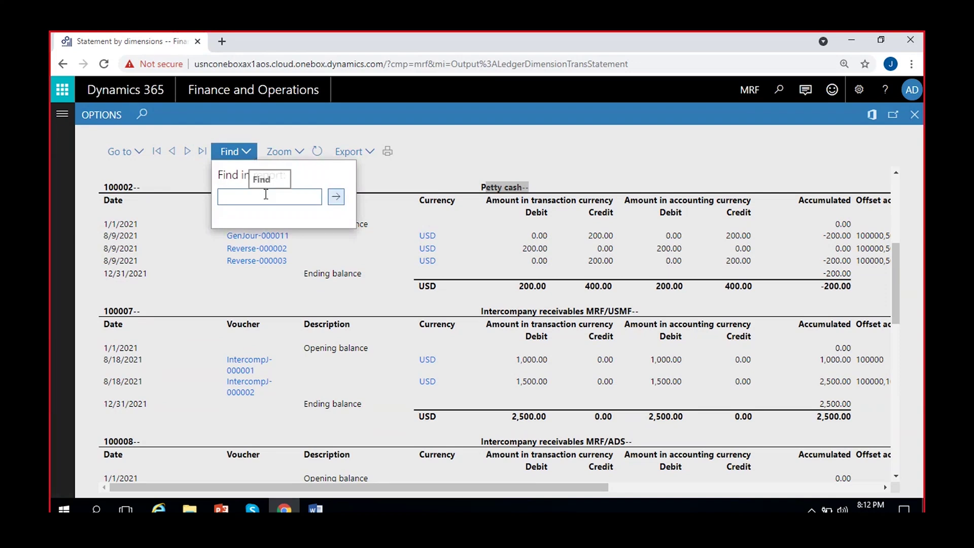
{"action": "type", "text": "4"}
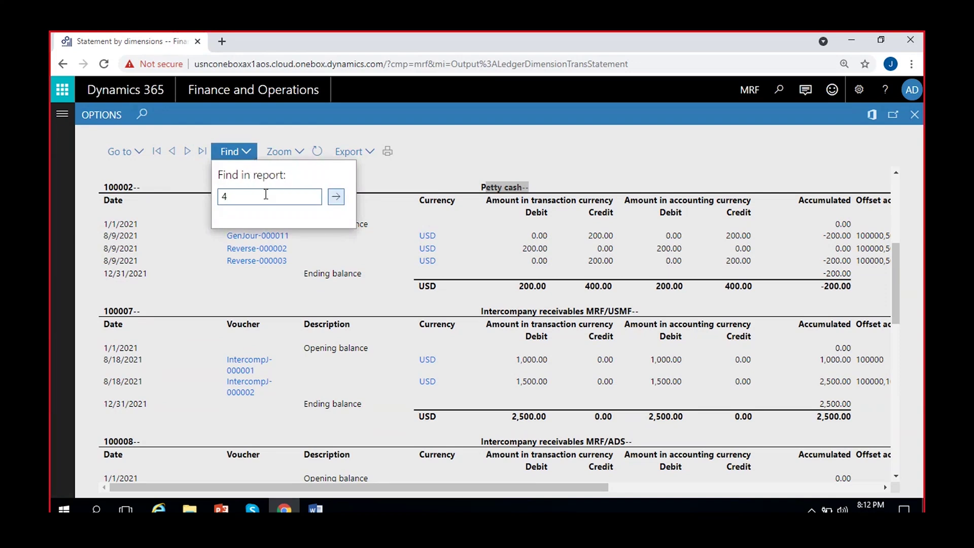
{"action": "left_click", "coordinate": [336, 196]}
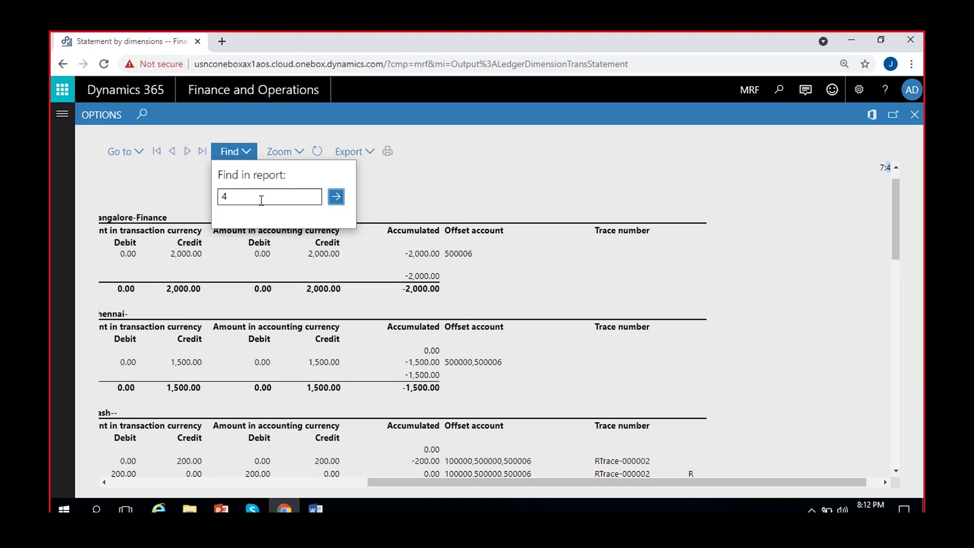
{"action": "left_click", "coordinate": [257, 195]}
{"action": "left_click", "coordinate": [235, 152]}
Jump to page 2 of the report by its page number
{"action": "left_click_drag", "start_coordinate": [723, 480], "coordinate": [526, 480]}
{"action": "left_click", "coordinate": [135, 152]}
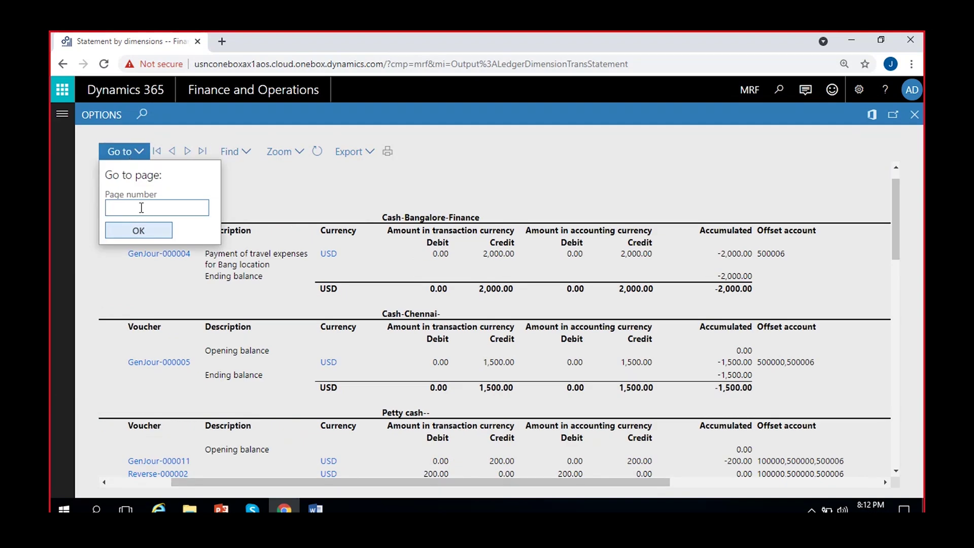
{"action": "type", "text": "2"}
{"action": "left_click", "coordinate": [139, 231]}
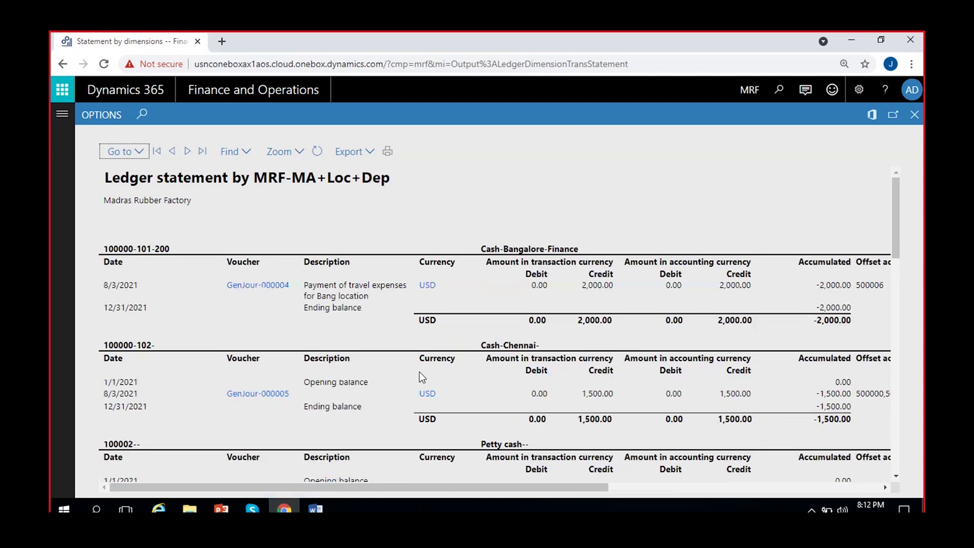
Try zooming the report in and out, and view the available export formats
{"action": "left_click", "coordinate": [282, 151]}
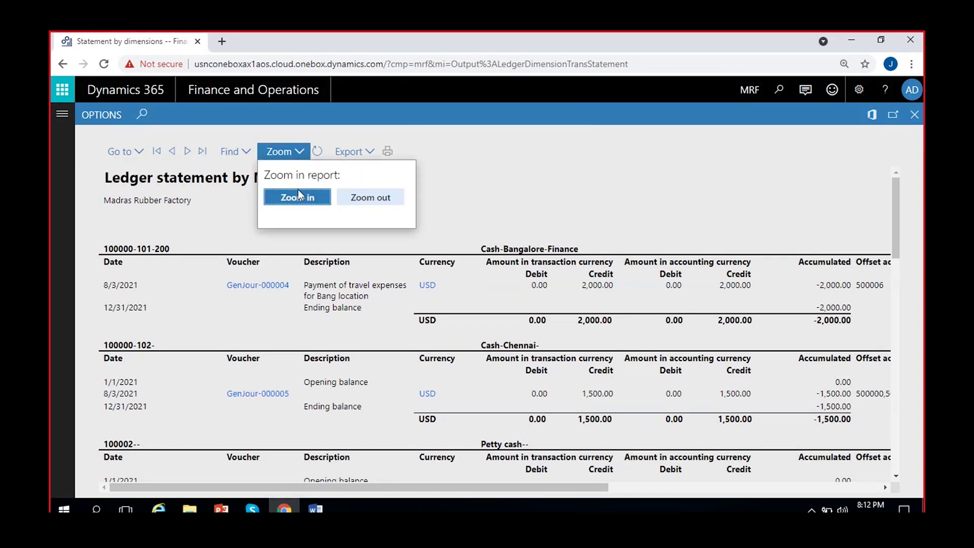
{"action": "left_click", "coordinate": [303, 195]}
{"action": "left_click", "coordinate": [372, 199]}
{"action": "left_click", "coordinate": [371, 197]}
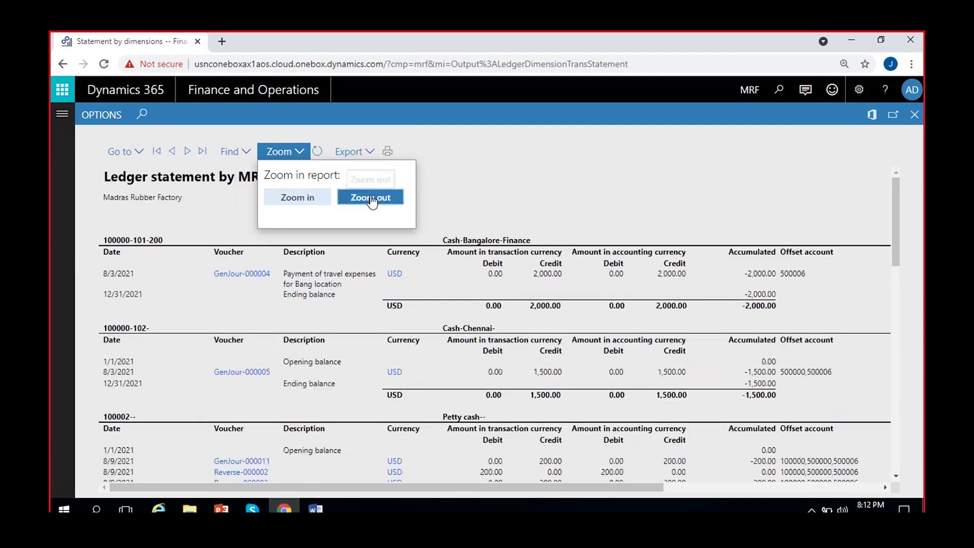
{"action": "left_click", "coordinate": [350, 151]}
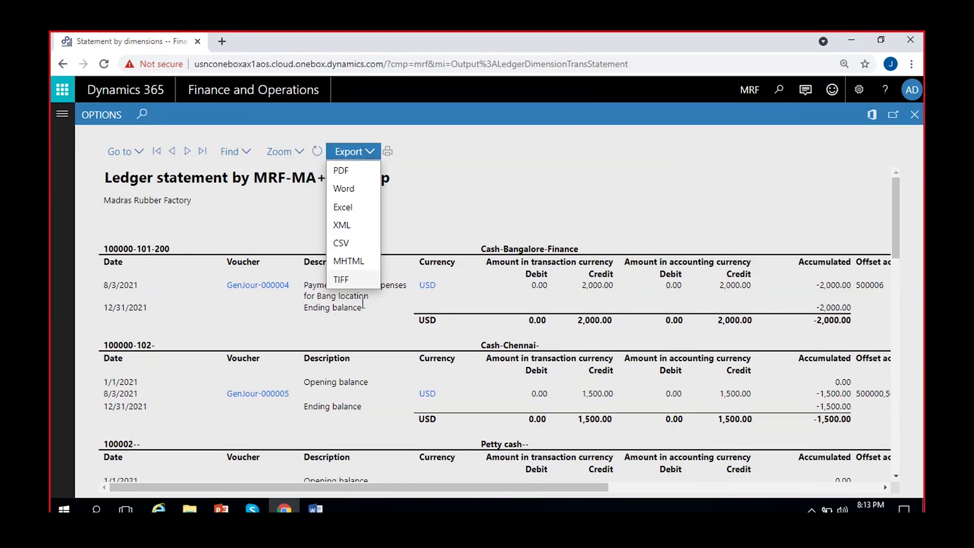
{"action": "left_click", "coordinate": [346, 169]}
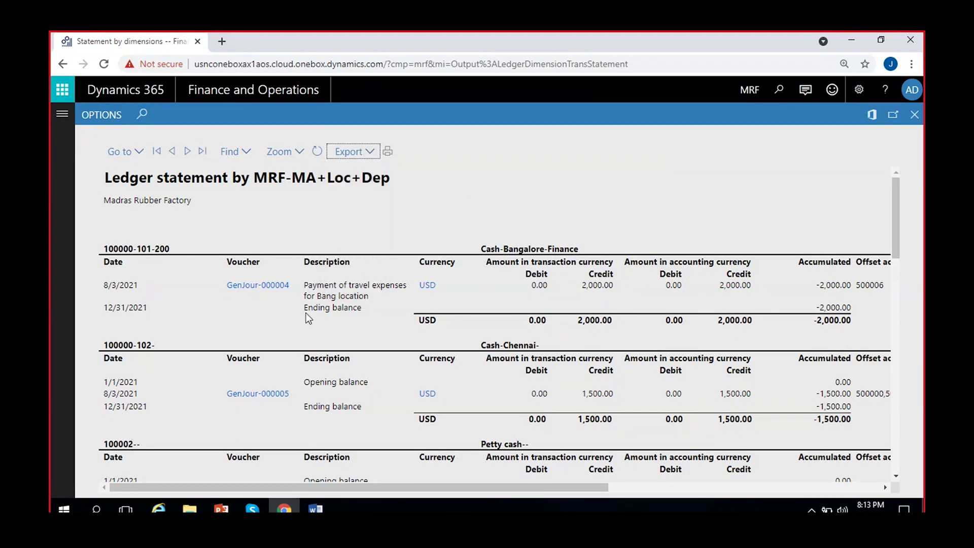
Examine the offset accounts across the page 2 sections, including those of the Petty cash transactions
{"action": "scroll", "coordinate": [309, 319], "scroll_direction": "down", "scroll_amount": 1}
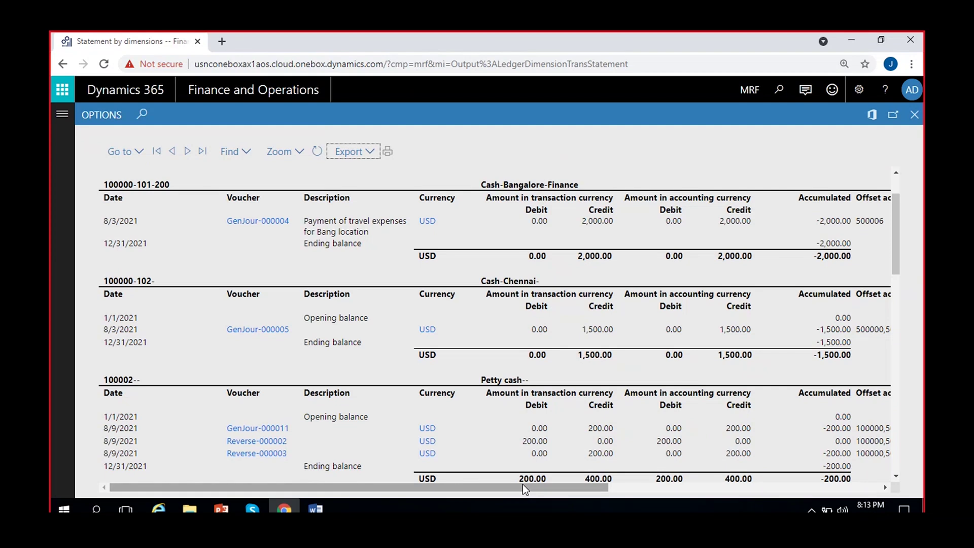
{"action": "left_click_drag", "start_coordinate": [523, 484], "coordinate": [673, 486]}
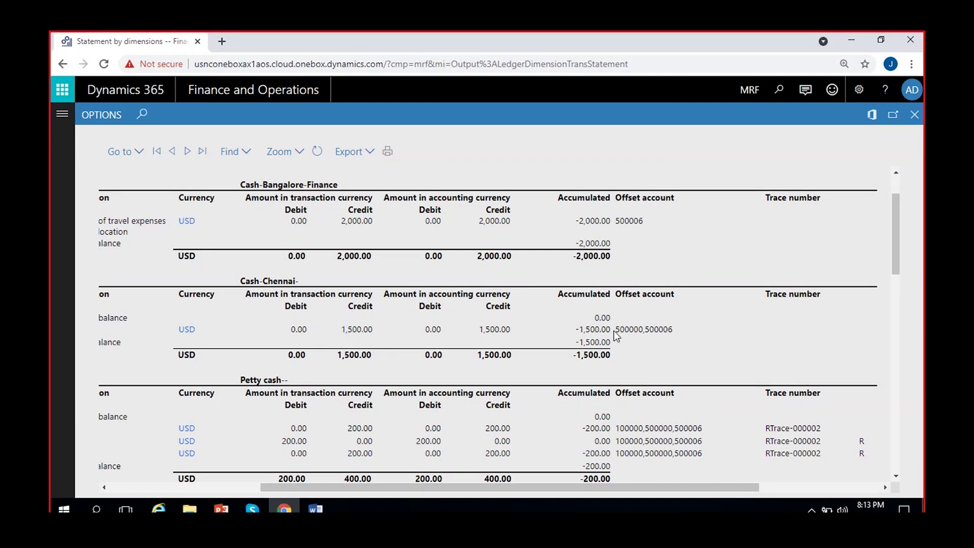
{"action": "left_click_drag", "start_coordinate": [617, 428], "coordinate": [723, 427]}
{"action": "left_click", "coordinate": [724, 427]}
{"action": "mouse_move", "coordinate": [602, 486]}
{"action": "left_mouse_down"}
{"action": "mouse_move", "coordinate": [410, 498]}
{"action": "mouse_move", "coordinate": [631, 479]}
{"action": "left_mouse_up"}
{"action": "scroll", "coordinate": [594, 411], "scroll_direction": "down", "scroll_amount": 1}
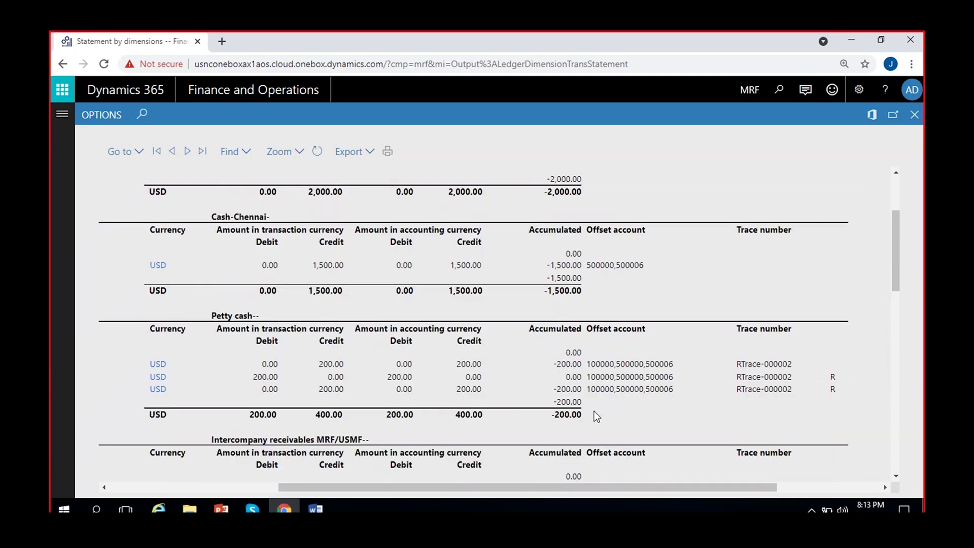
{"action": "scroll", "coordinate": [595, 411], "scroll_direction": "down", "scroll_amount": 8}
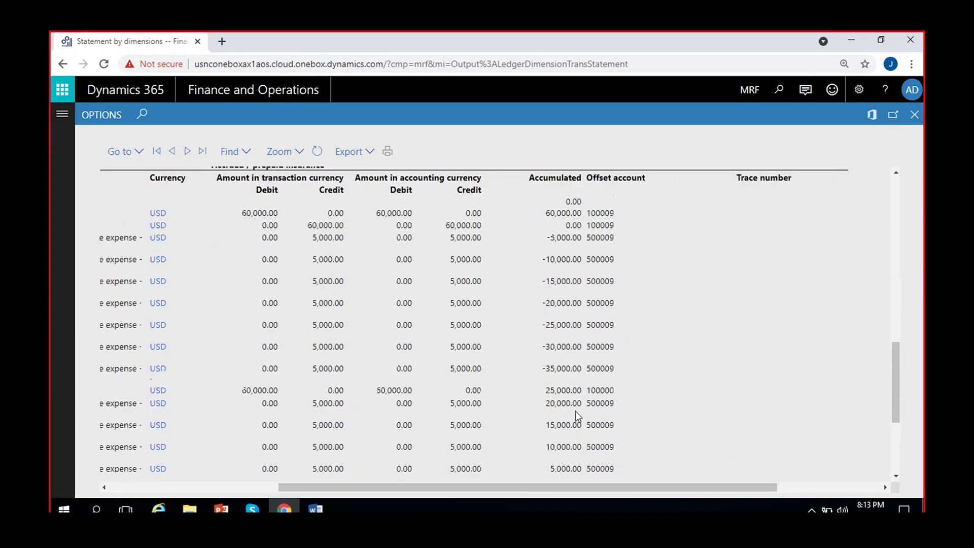
{"action": "scroll", "coordinate": [576, 410], "scroll_direction": "up", "scroll_amount": 5}
{"action": "scroll", "coordinate": [577, 410], "scroll_direction": "up", "scroll_amount": 1}
Check the trace numbers of the Petty cash transactions and return to the start of the page
{"action": "left_click_drag", "start_coordinate": [680, 488], "coordinate": [720, 488]}
{"action": "scroll", "coordinate": [693, 352], "scroll_direction": "up", "scroll_amount": 2}
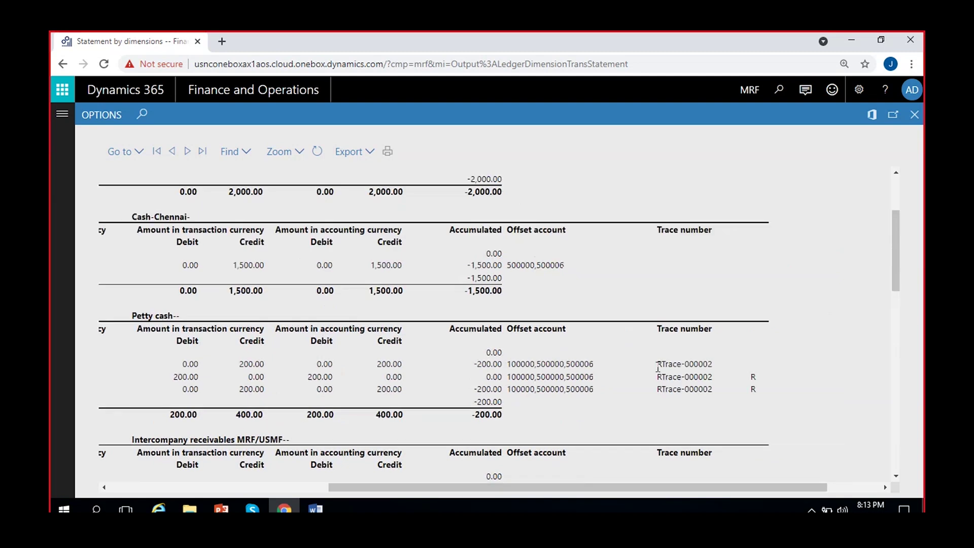
{"action": "left_click_drag", "start_coordinate": [659, 372], "coordinate": [713, 368]}
{"action": "left_click", "coordinate": [706, 386]}
{"action": "scroll", "coordinate": [647, 388], "scroll_direction": "up", "scroll_amount": 2}
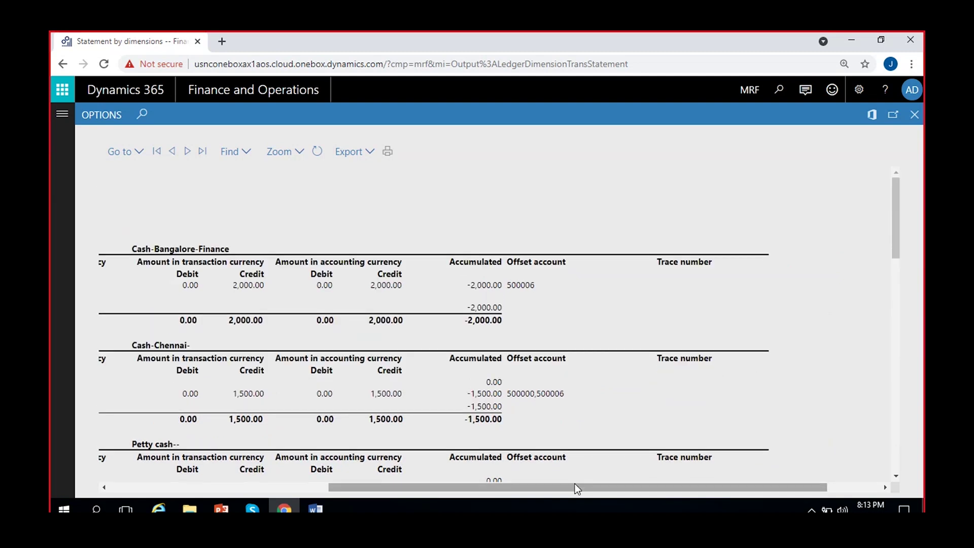
Close the Statement by dimensions report and open the Ledger transaction list report of the General ledger module
{"action": "left_click_drag", "start_coordinate": [574, 483], "coordinate": [333, 493]}
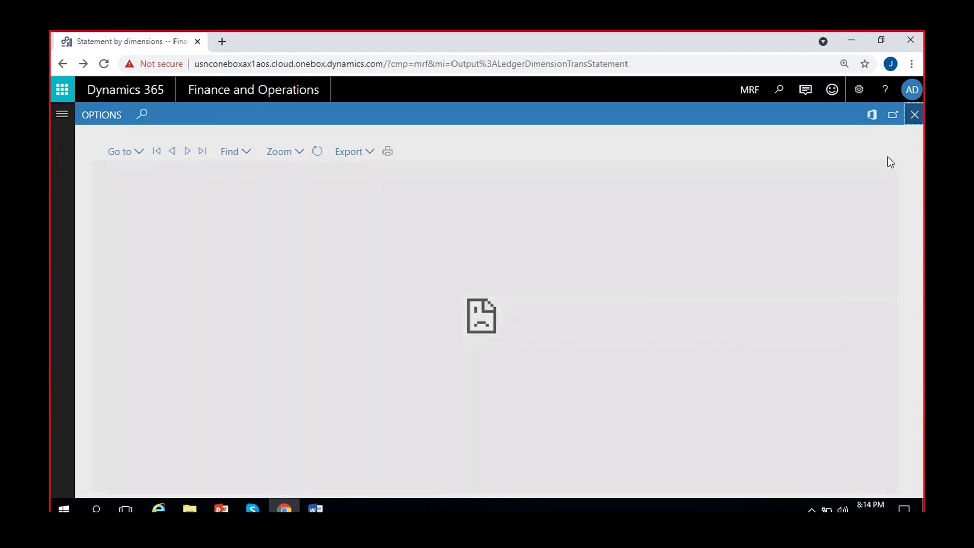
{"action": "left_click", "coordinate": [914, 117]}
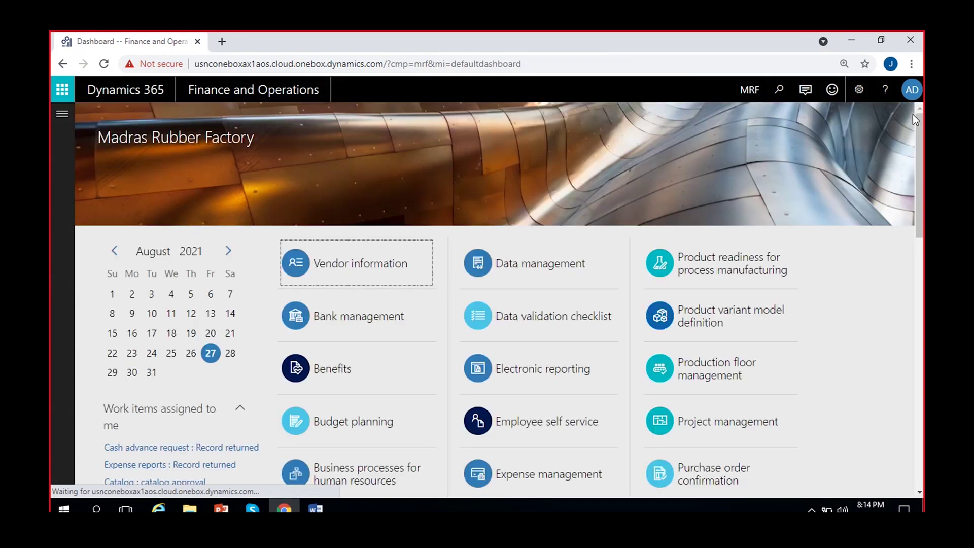
{"action": "left_click", "coordinate": [61, 120]}
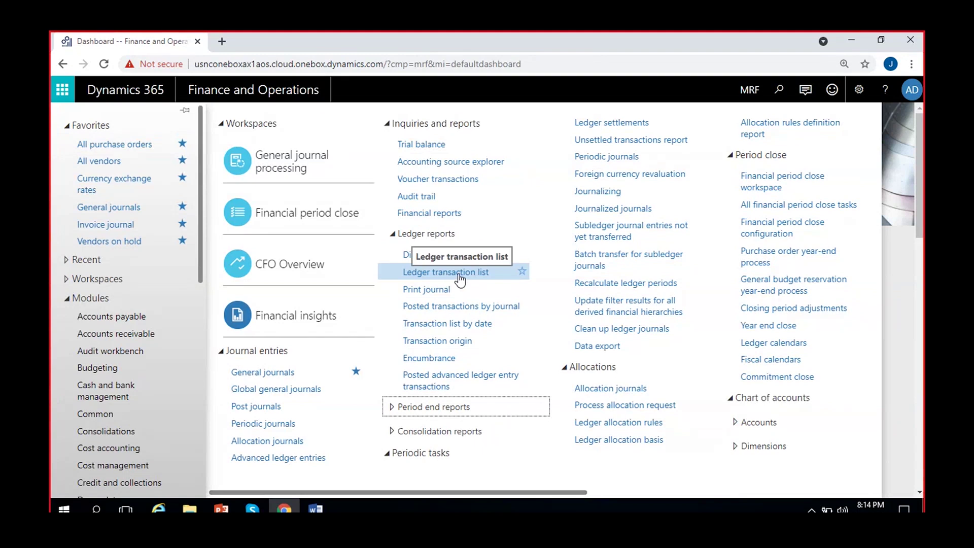
{"action": "left_click", "coordinate": [429, 278]}
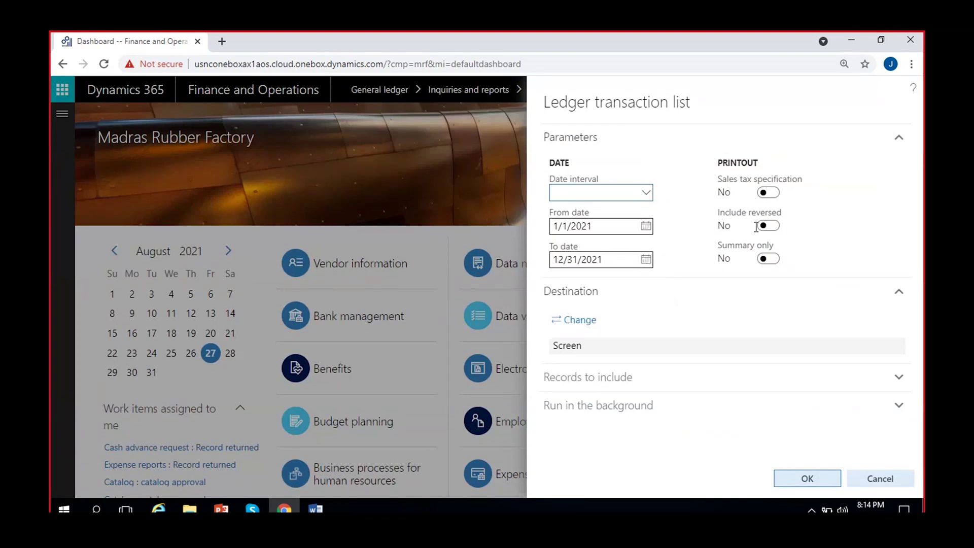
Include reversed transactions, expand the records to include, and generate the Ledger transaction list for 1/1/2021 to 12/31/2021 on screen
{"action": "left_click", "coordinate": [777, 229]}
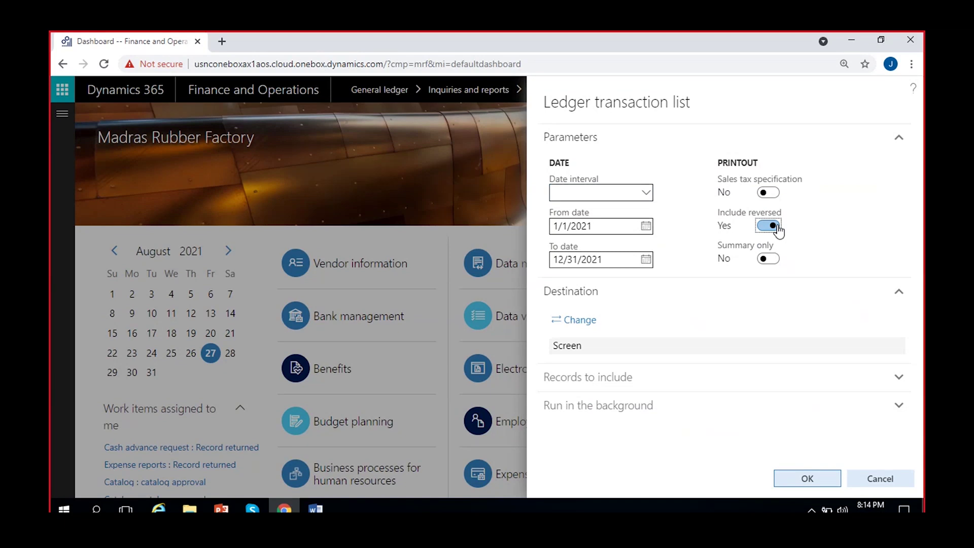
{"action": "left_click", "coordinate": [629, 384]}
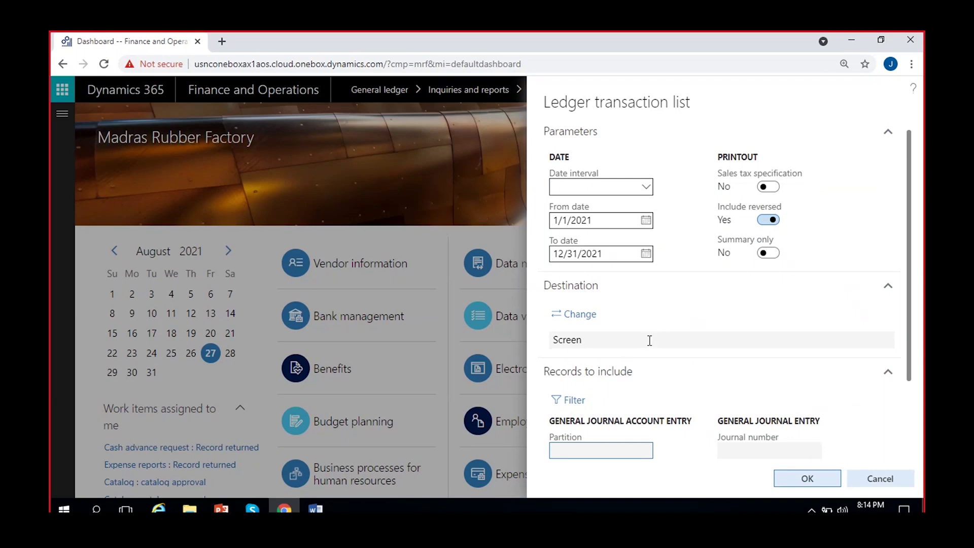
{"action": "left_click", "coordinate": [807, 476]}
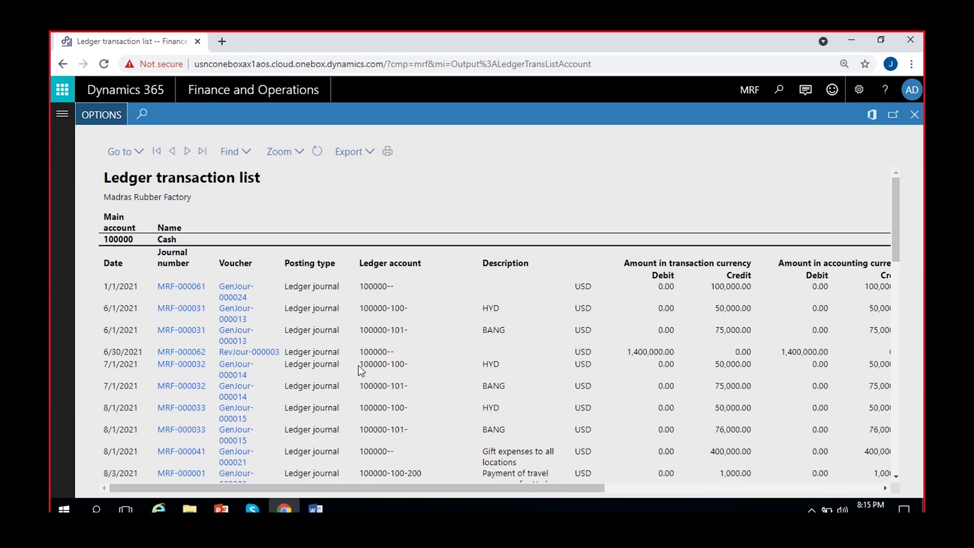
Examine the date order of the transactions in the Cash section of the Ledger transaction list
{"action": "left_click_drag", "start_coordinate": [119, 285], "coordinate": [117, 284]}
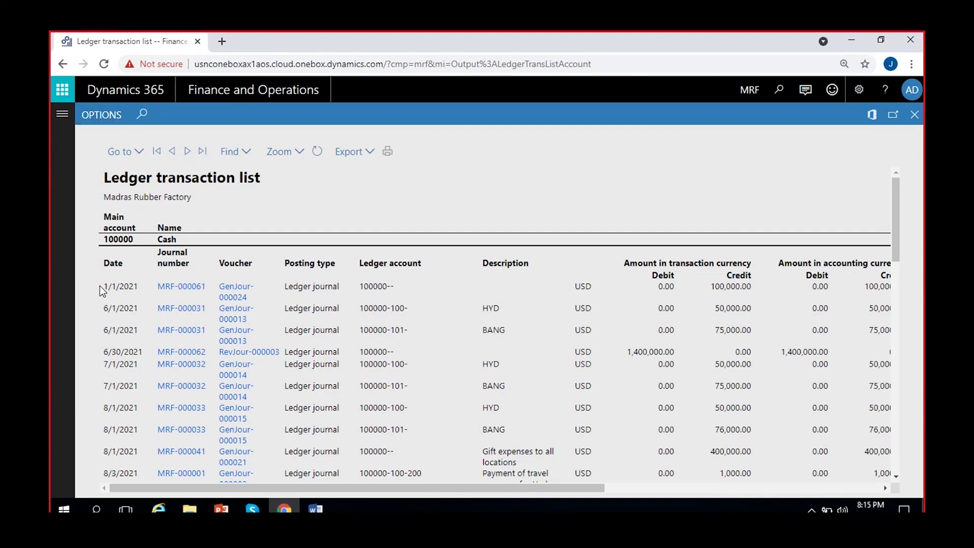
{"action": "double_click", "coordinate": [104, 287]}
{"action": "scroll", "coordinate": [115, 355], "scroll_direction": "down", "scroll_amount": 1}
{"action": "scroll", "coordinate": [115, 354], "scroll_direction": "down", "scroll_amount": 3}
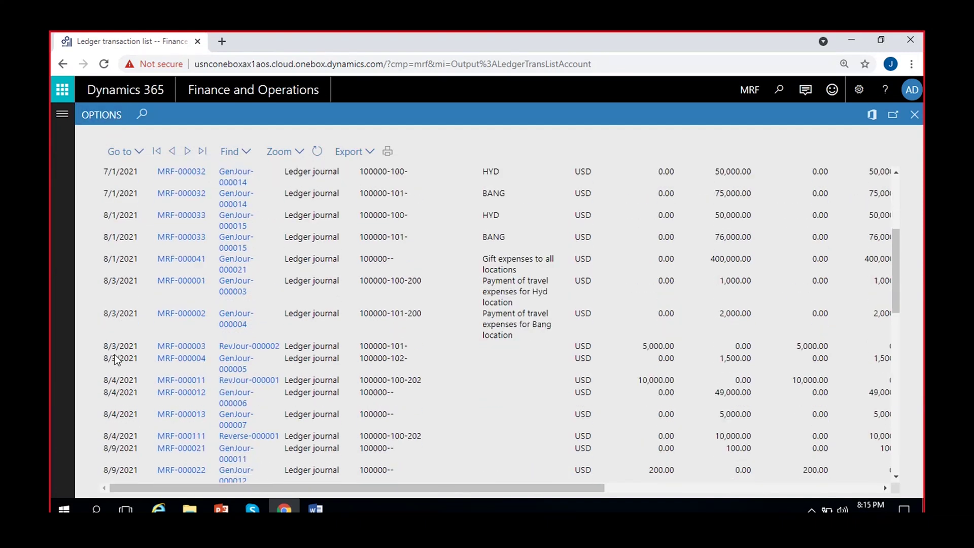
{"action": "scroll", "coordinate": [116, 359], "scroll_direction": "up", "scroll_amount": 5}
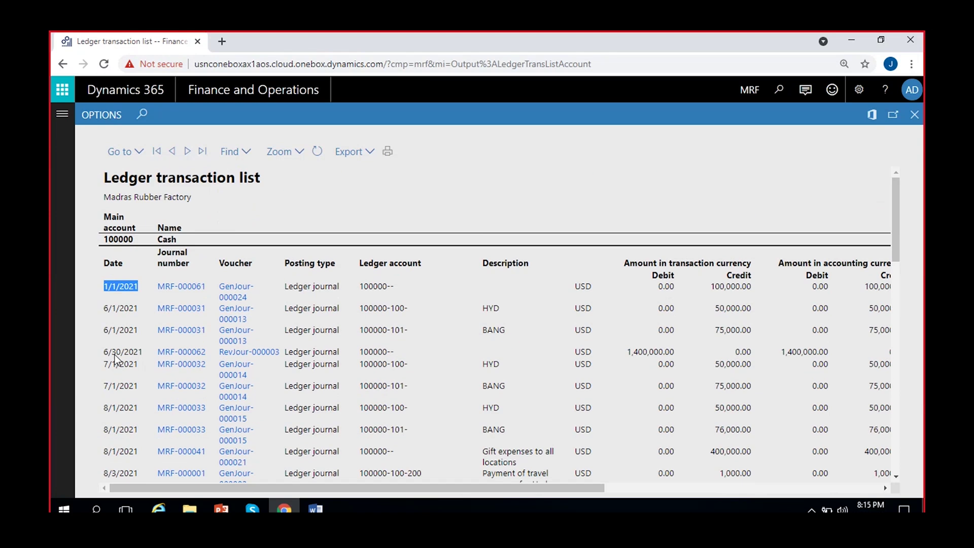
{"action": "left_click", "coordinate": [114, 310]}
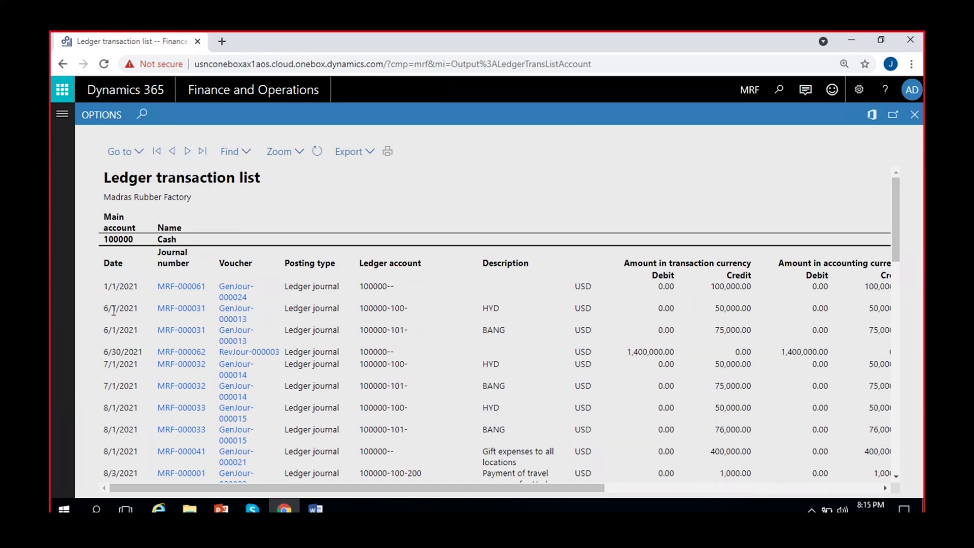
{"action": "double_click", "coordinate": [127, 352]}
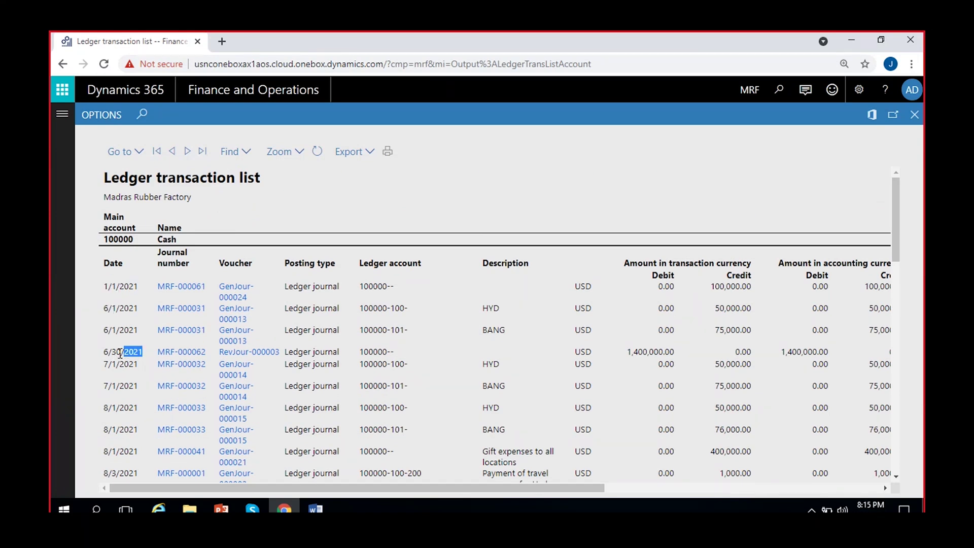
{"action": "left_click", "coordinate": [122, 293]}
{"action": "double_click", "coordinate": [122, 306]}
{"action": "left_click_drag", "start_coordinate": [120, 330], "coordinate": [116, 331]}
{"action": "scroll", "coordinate": [102, 395], "scroll_direction": "down", "scroll_amount": 5}
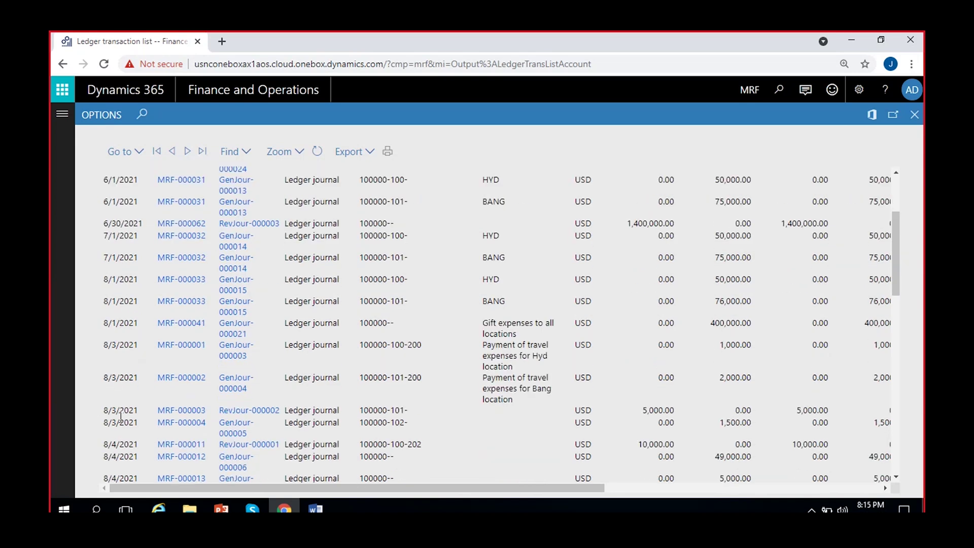
{"action": "scroll", "coordinate": [112, 358], "scroll_direction": "down", "scroll_amount": 8}
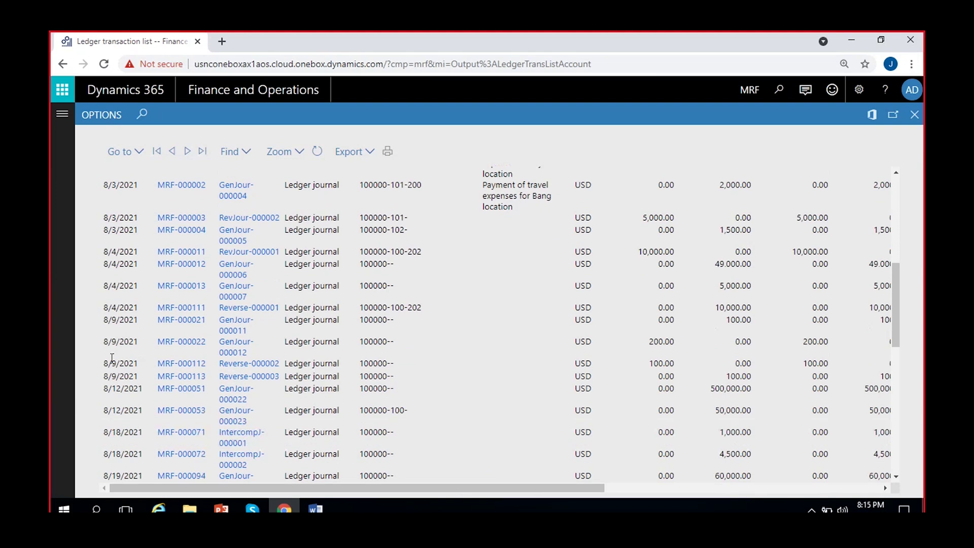
{"action": "scroll", "coordinate": [111, 358], "scroll_direction": "down", "scroll_amount": 10}
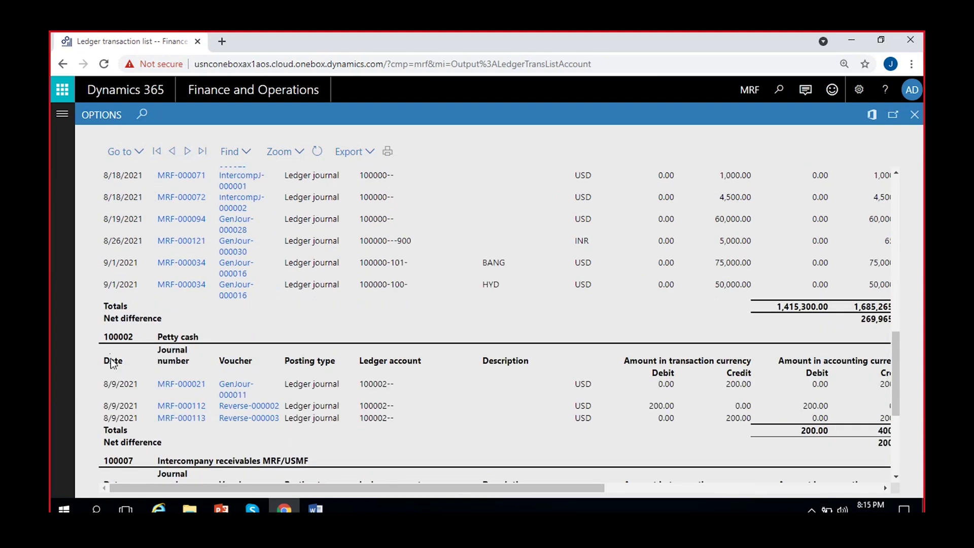
{"action": "scroll", "coordinate": [112, 361], "scroll_direction": "up", "scroll_amount": 20}
Examine how the report groups transactions by main account, from Cash through Petty cash to the intercompany receivables sections
{"action": "double_click", "coordinate": [120, 238]}
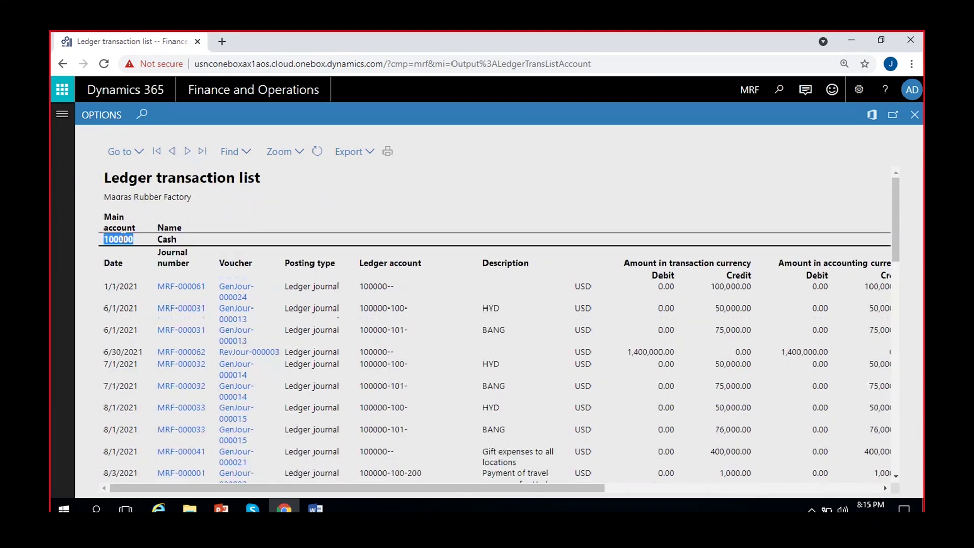
{"action": "left_click_drag", "start_coordinate": [103, 238], "coordinate": [166, 237]}
{"action": "left_click", "coordinate": [166, 236]}
{"action": "double_click", "coordinate": [375, 287]}
{"action": "left_click", "coordinate": [378, 351]}
{"action": "scroll", "coordinate": [377, 351], "scroll_direction": "down", "scroll_amount": 1}
{"action": "scroll", "coordinate": [378, 351], "scroll_direction": "down", "scroll_amount": 10}
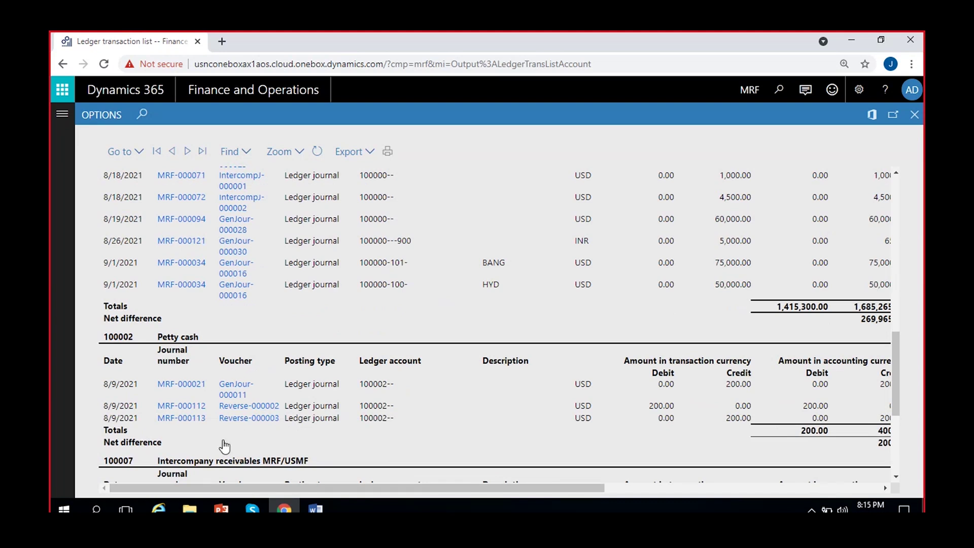
{"action": "scroll", "coordinate": [288, 434], "scroll_direction": "down", "scroll_amount": 2}
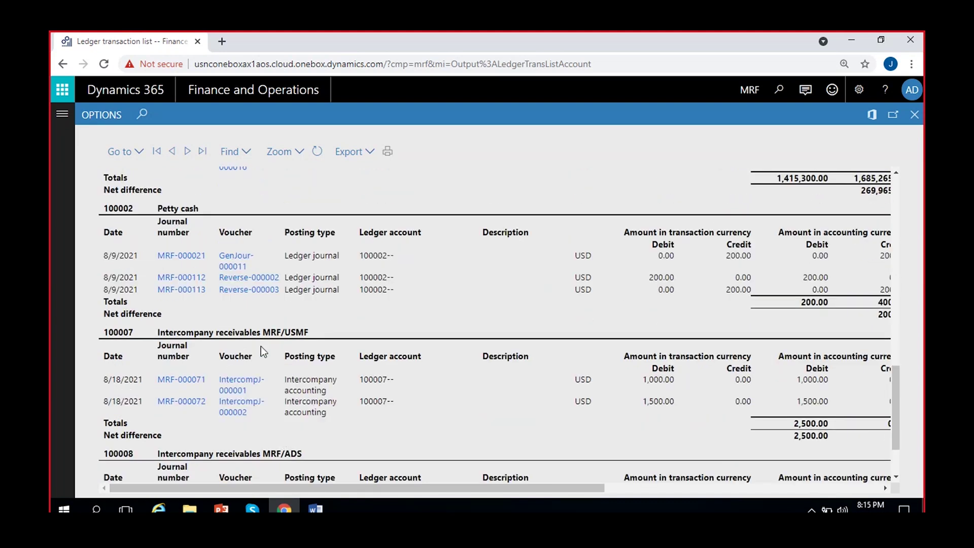
{"action": "scroll", "coordinate": [272, 431], "scroll_direction": "down", "scroll_amount": 1}
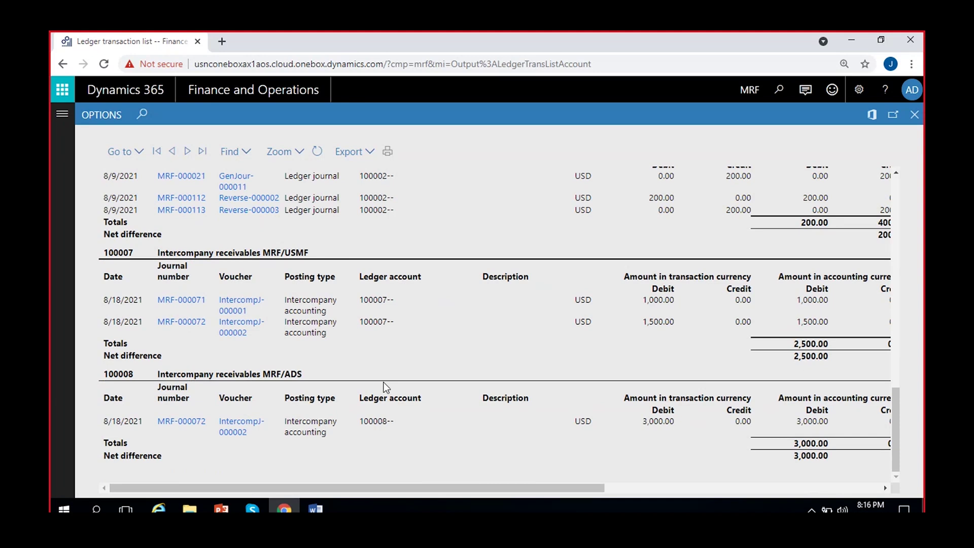
{"action": "scroll", "coordinate": [384, 382], "scroll_direction": "up", "scroll_amount": 5}
{"action": "scroll", "coordinate": [279, 347], "scroll_direction": "up", "scroll_amount": 10}
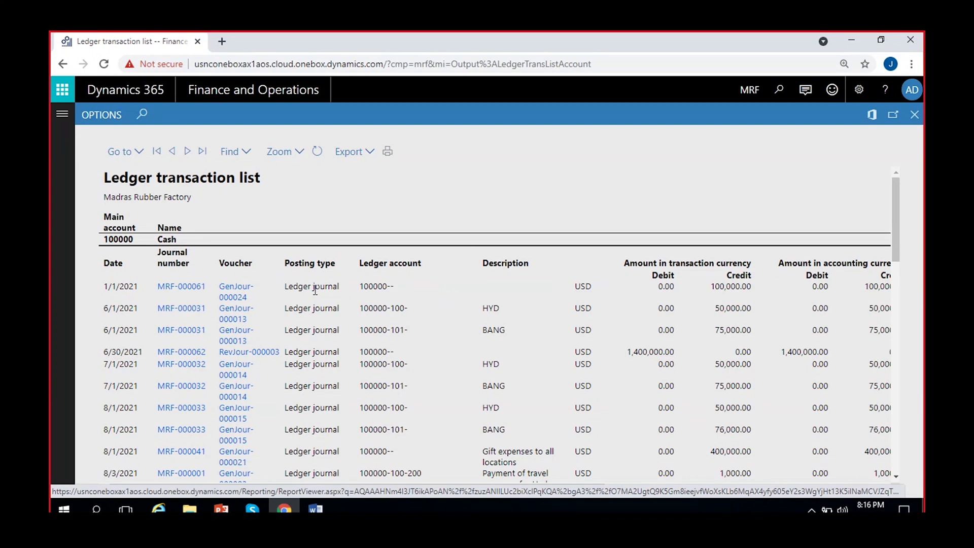
Open the voucher of the 1/1/2021 Cash transaction, review its ledger accounts and amounts, and return to the report
{"action": "left_click", "coordinate": [236, 292]}
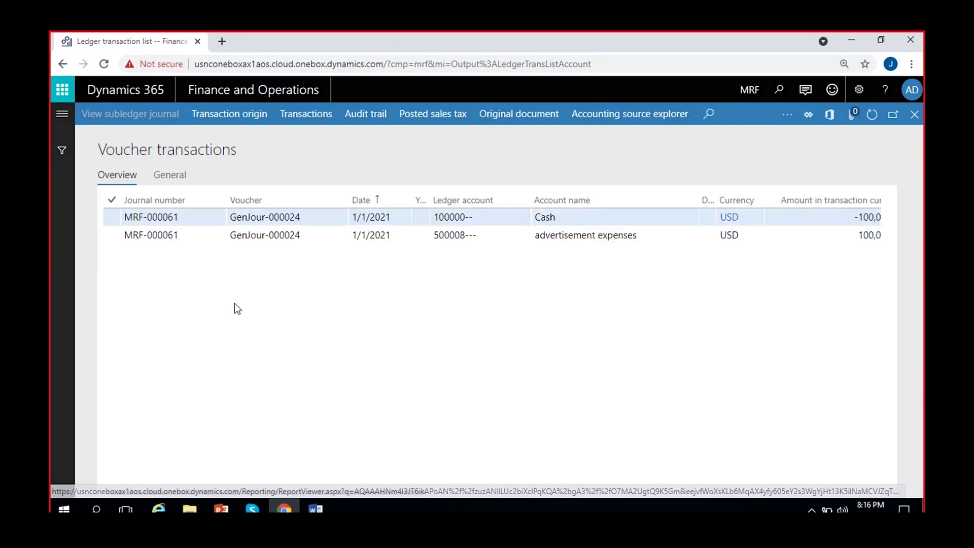
{"action": "left_click", "coordinate": [315, 219]}
{"action": "scroll", "coordinate": [562, 272], "scroll_direction": "right", "scroll_amount": 3}
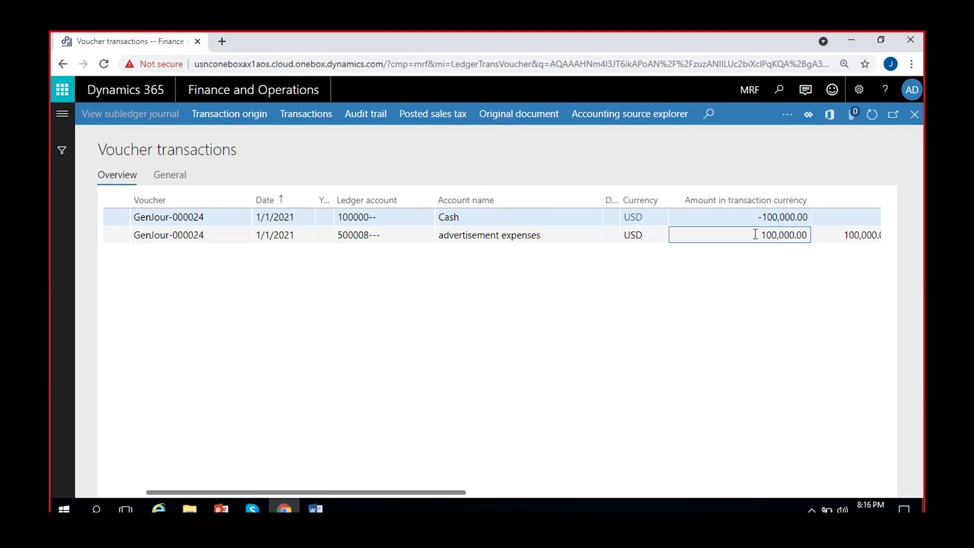
{"action": "scroll", "coordinate": [326, 361], "scroll_direction": "left", "scroll_amount": 3}
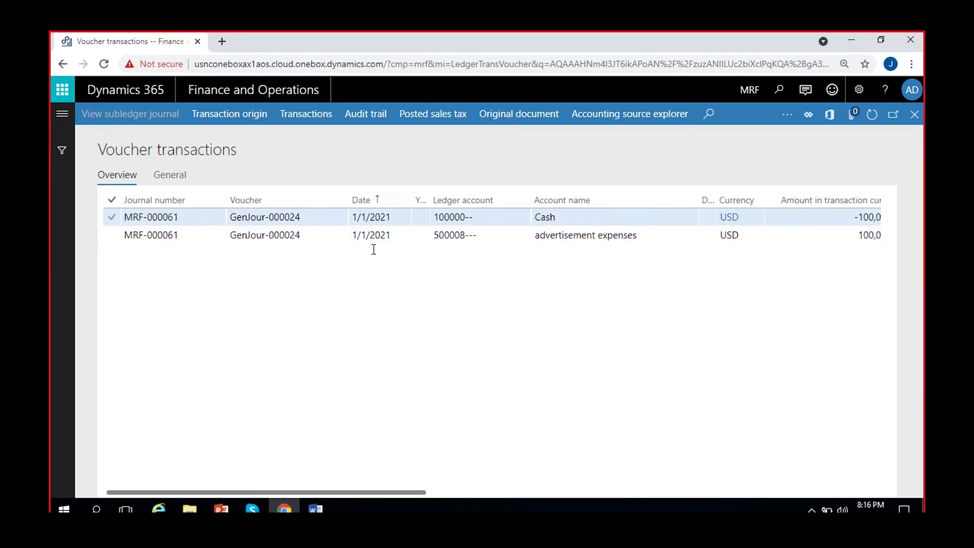
{"action": "left_click", "coordinate": [913, 115]}
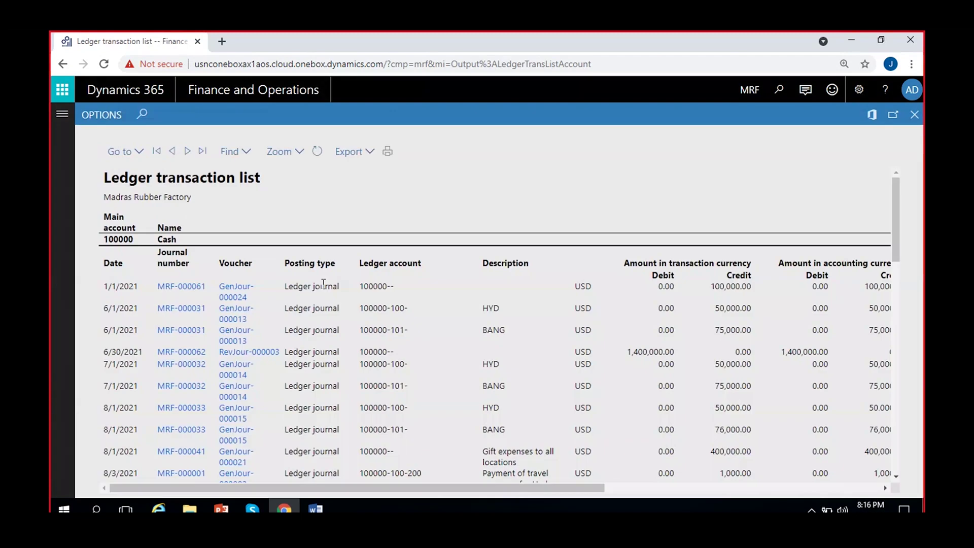
Review the first Cash transaction's posting type, its transaction and reporting currency amounts, and the trace number column
{"action": "double_click", "coordinate": [326, 286]}
{"action": "left_click", "coordinate": [394, 284]}
{"action": "left_click_drag", "start_coordinate": [517, 492], "coordinate": [563, 490]}
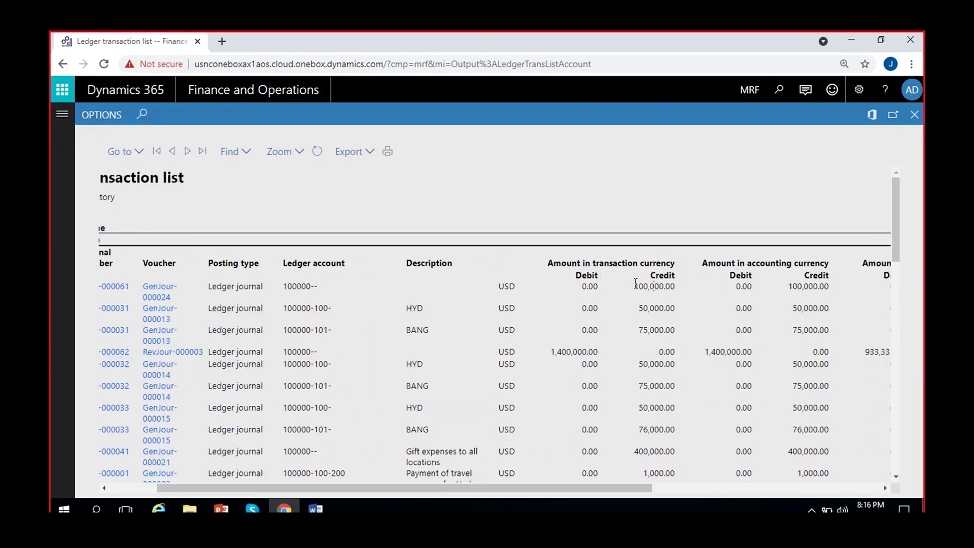
{"action": "left_click_drag", "start_coordinate": [637, 285], "coordinate": [691, 293]}
{"action": "left_click_drag", "start_coordinate": [617, 486], "coordinate": [848, 496]}
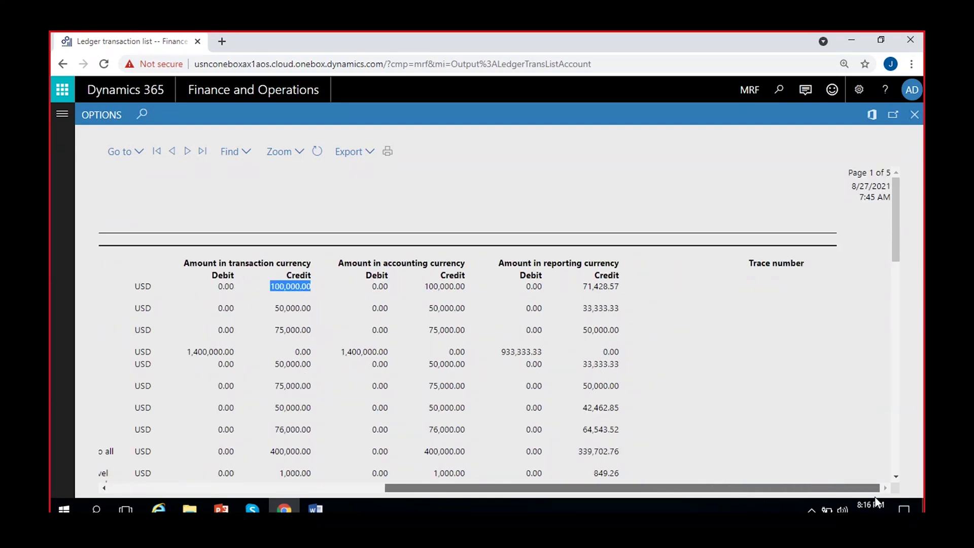
{"action": "left_click_drag", "start_coordinate": [581, 286], "coordinate": [696, 302]}
{"action": "left_click", "coordinate": [697, 298]}
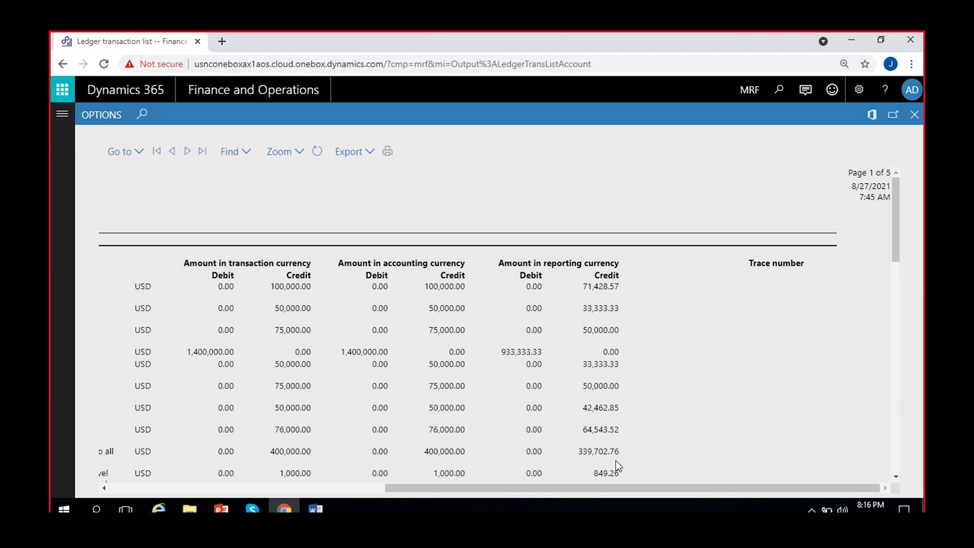
{"action": "left_click_drag", "start_coordinate": [601, 482], "coordinate": [336, 487]}
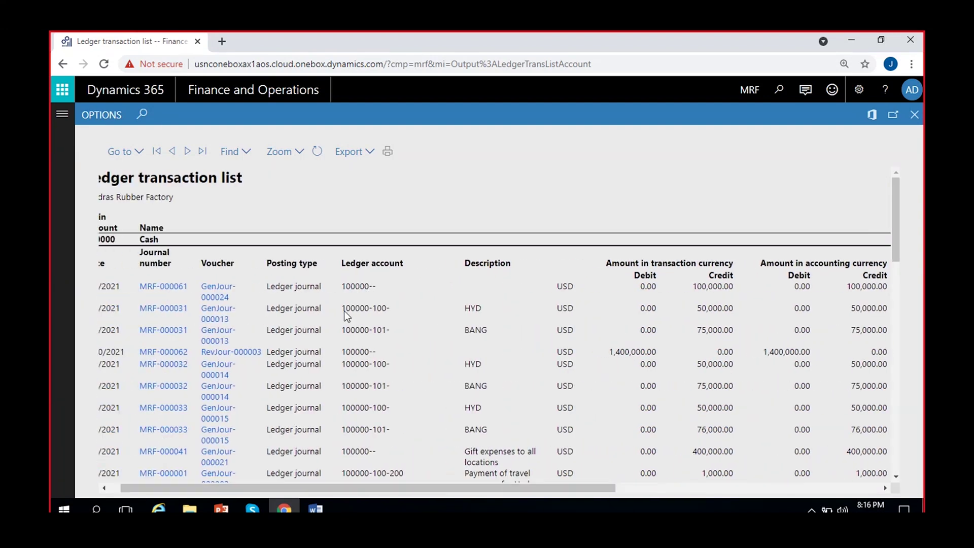
{"action": "left_click_drag", "start_coordinate": [382, 488], "coordinate": [370, 486]}
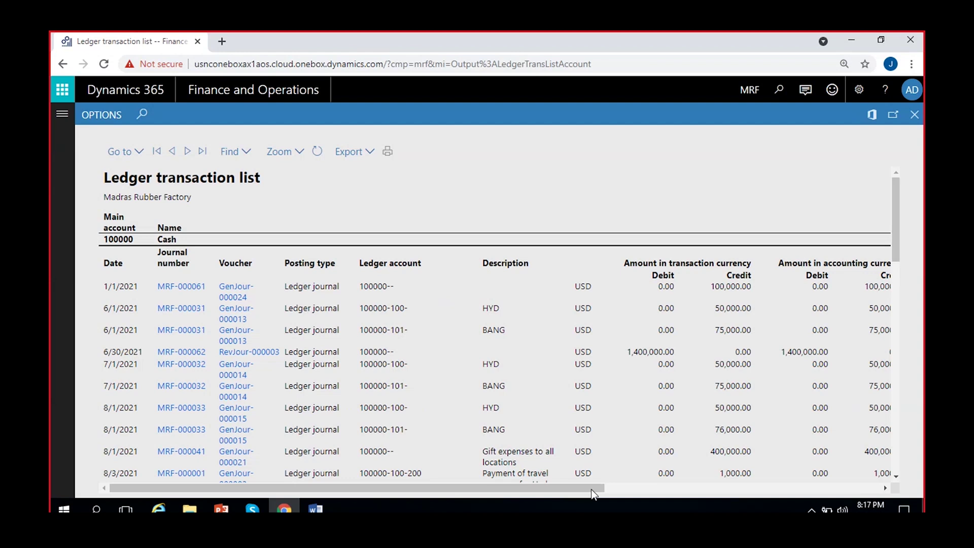
Check the ledger account of the first Cash transaction and skim the rows below it
{"action": "mouse_move", "coordinate": [583, 487]}
{"action": "left_mouse_down"}
{"action": "mouse_move", "coordinate": [744, 491]}
{"action": "mouse_move", "coordinate": [583, 491]}
{"action": "left_mouse_up"}
{"action": "double_click", "coordinate": [383, 283]}
{"action": "left_click", "coordinate": [445, 284]}
{"action": "left_click_drag", "start_coordinate": [386, 284], "coordinate": [390, 282]}
{"action": "left_click", "coordinate": [444, 284]}
{"action": "scroll", "coordinate": [416, 392], "scroll_direction": "down", "scroll_amount": 4}
{"action": "scroll", "coordinate": [416, 393], "scroll_direction": "up", "scroll_amount": 4}
Export the Ledger transaction list to PDF, view the file, and return to the dashboard
{"action": "left_click", "coordinate": [369, 153]}
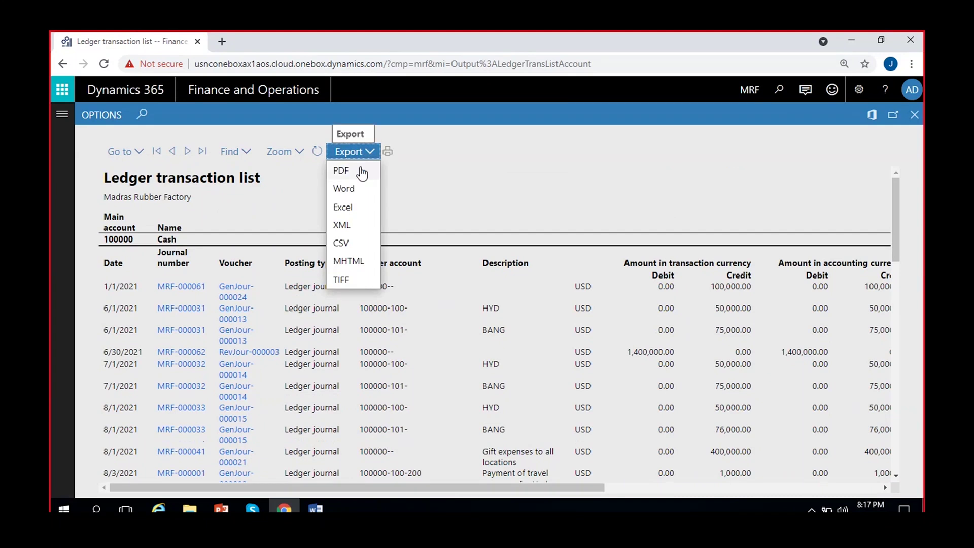
{"action": "left_click", "coordinate": [446, 189]}
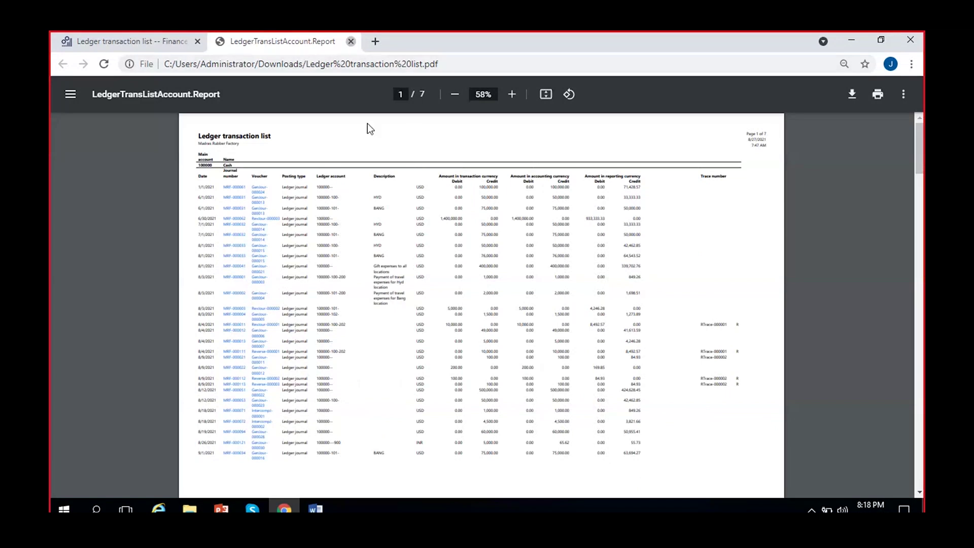
{"action": "key", "text": "ctrl+w"}
{"action": "key", "text": "alt+Left"}
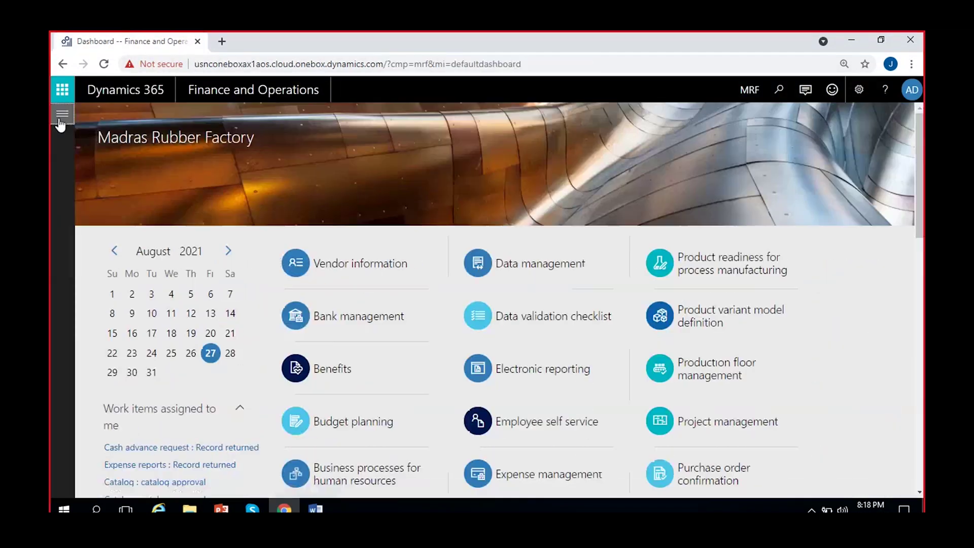
Generate the Posted transactions by journal report for journal batch MRF-000015 with ledger account and financial dimensions included
{"action": "left_click", "coordinate": [62, 115]}
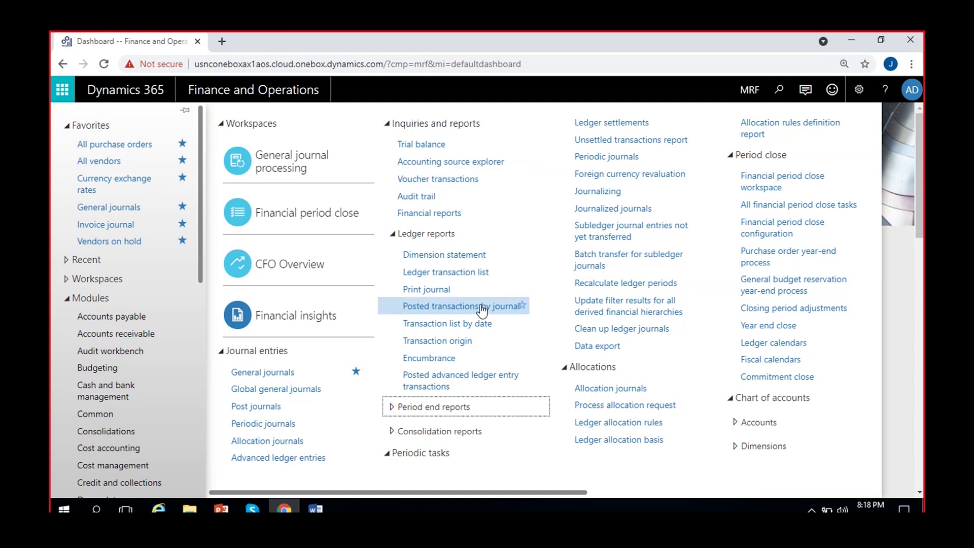
{"action": "left_click", "coordinate": [466, 307]}
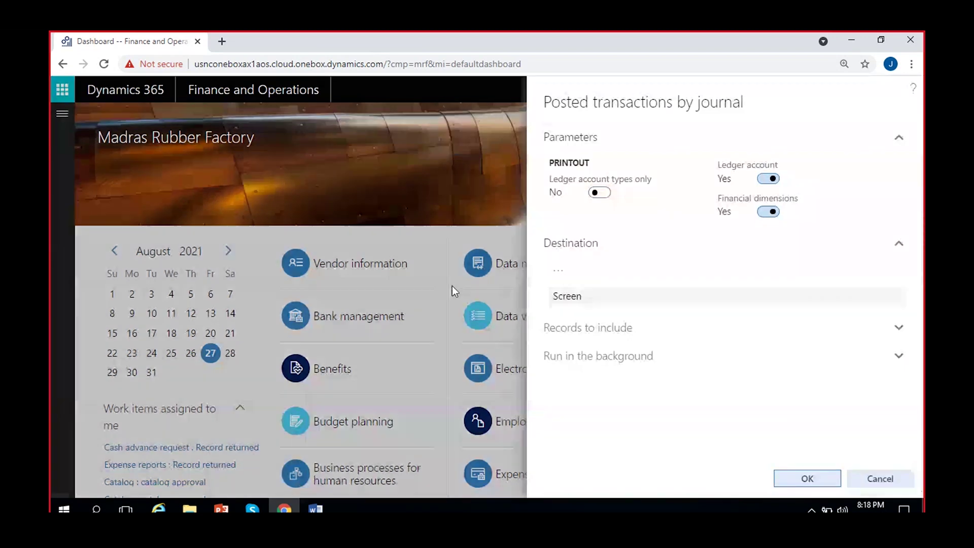
{"action": "left_click", "coordinate": [623, 331]}
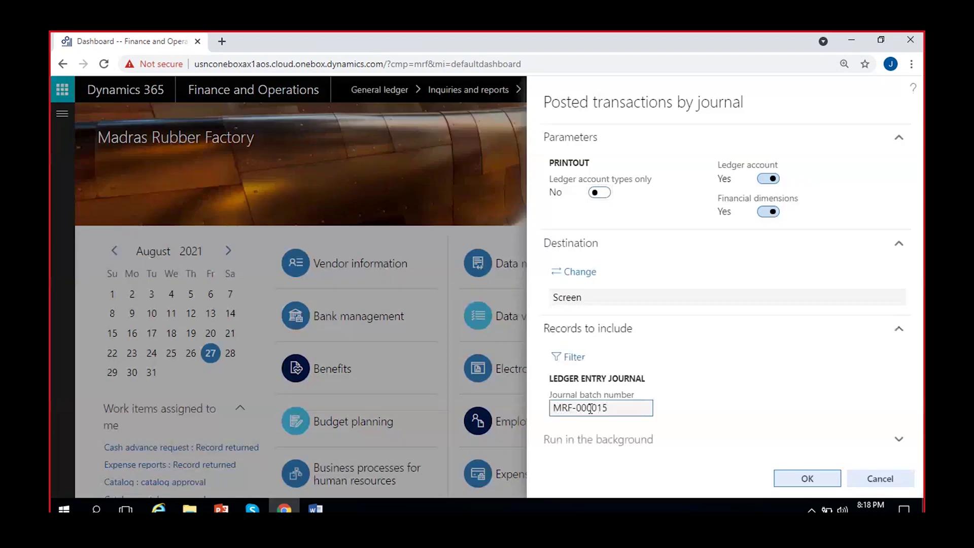
{"action": "left_click_drag", "start_coordinate": [612, 409], "coordinate": [553, 408]}
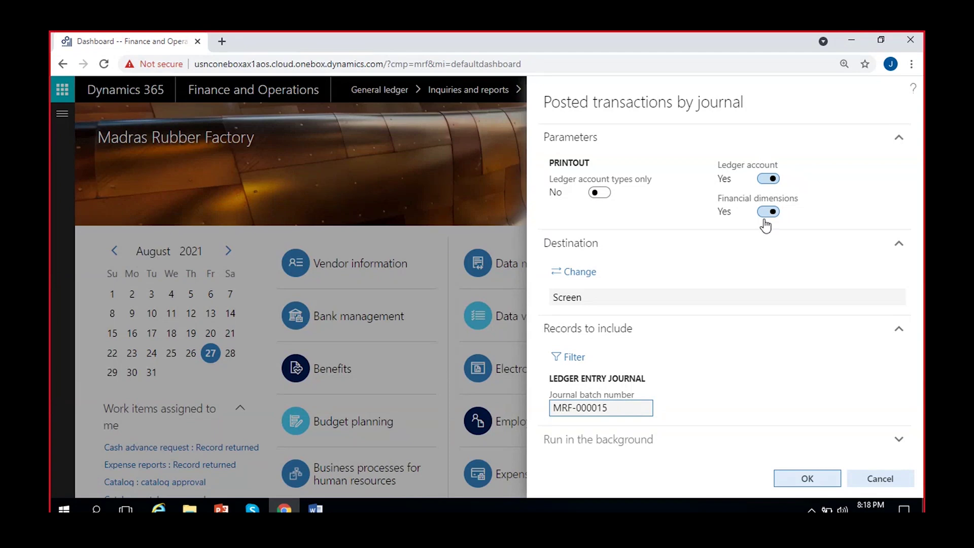
{"action": "left_click_drag", "start_coordinate": [623, 407], "coordinate": [554, 407]}
{"action": "left_click", "coordinate": [620, 406]}
{"action": "left_click", "coordinate": [798, 477]}
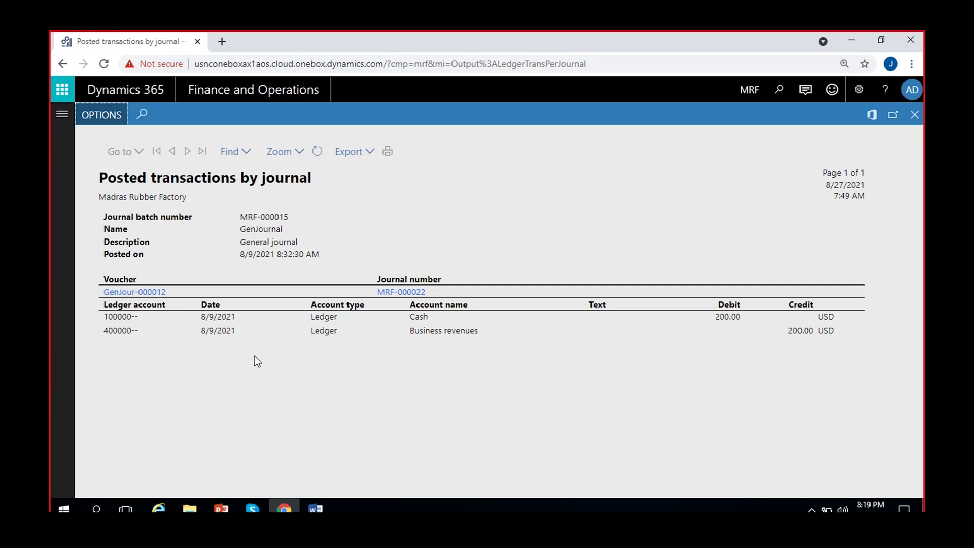
Check the journal batch number and the debit amount of the Cash line in the Posted transactions by journal report
{"action": "double_click", "coordinate": [282, 218]}
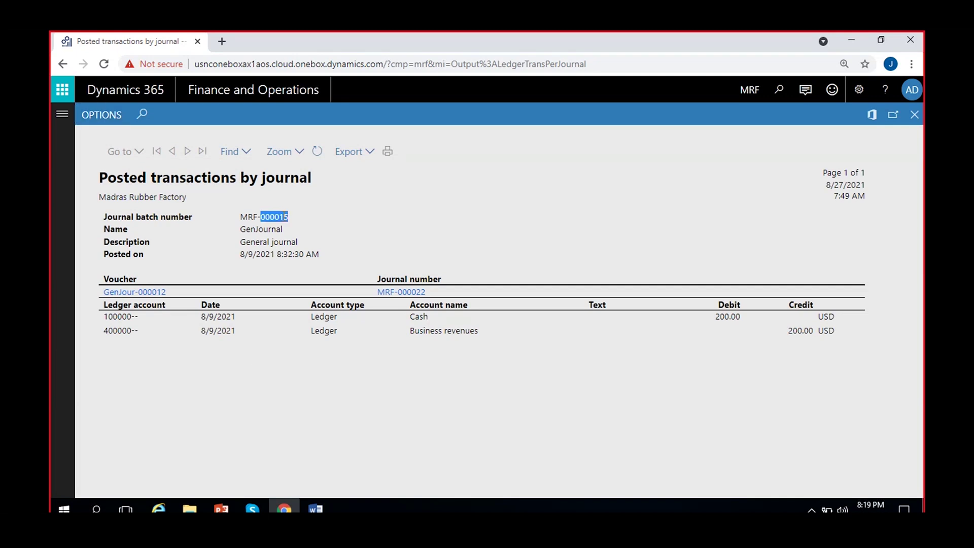
{"action": "left_click", "coordinate": [298, 388]}
{"action": "double_click", "coordinate": [719, 319]}
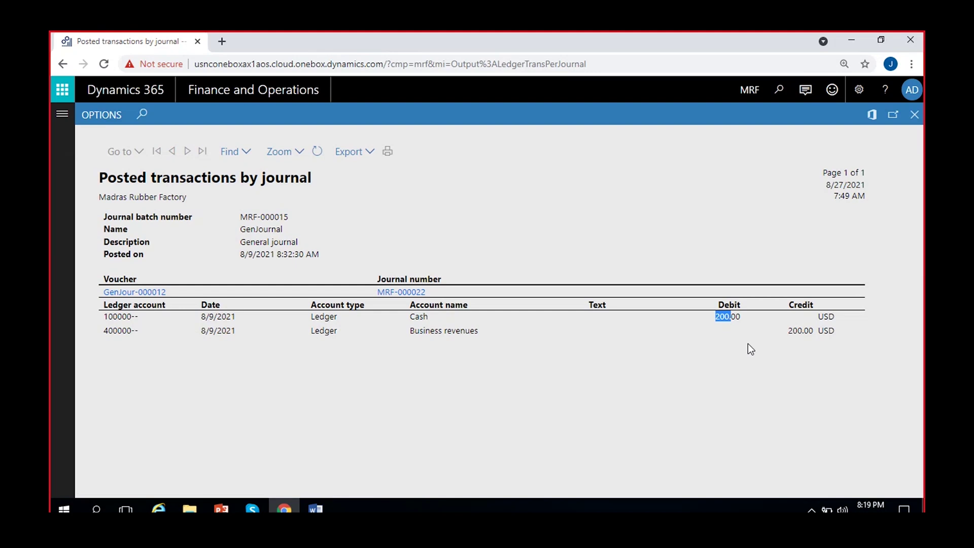
{"action": "left_click", "coordinate": [751, 343]}
Open voucher GenJour-000012 from the report, review its accounts and transaction currency amounts, and return to the dashboard
{"action": "left_click", "coordinate": [718, 390]}
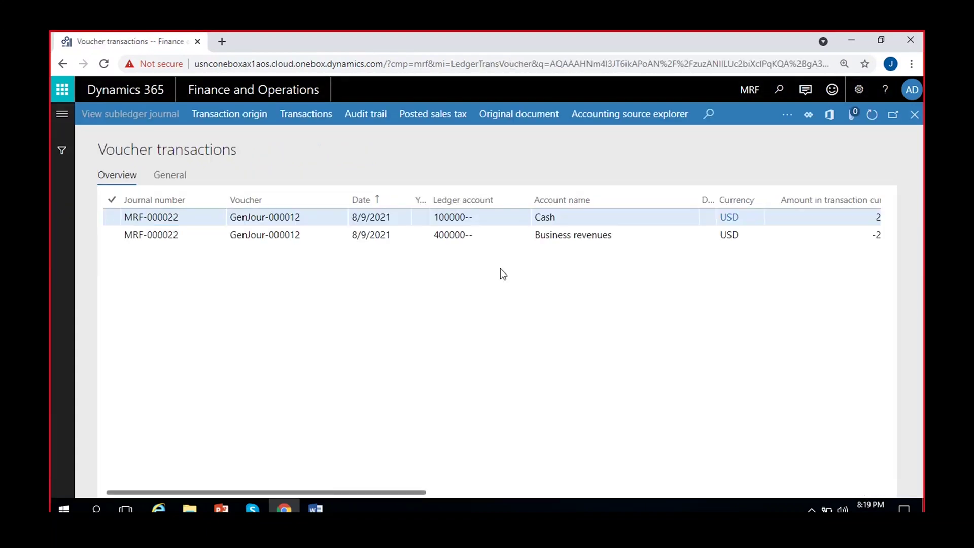
{"action": "scroll", "coordinate": [578, 321], "scroll_direction": "right", "scroll_amount": 2}
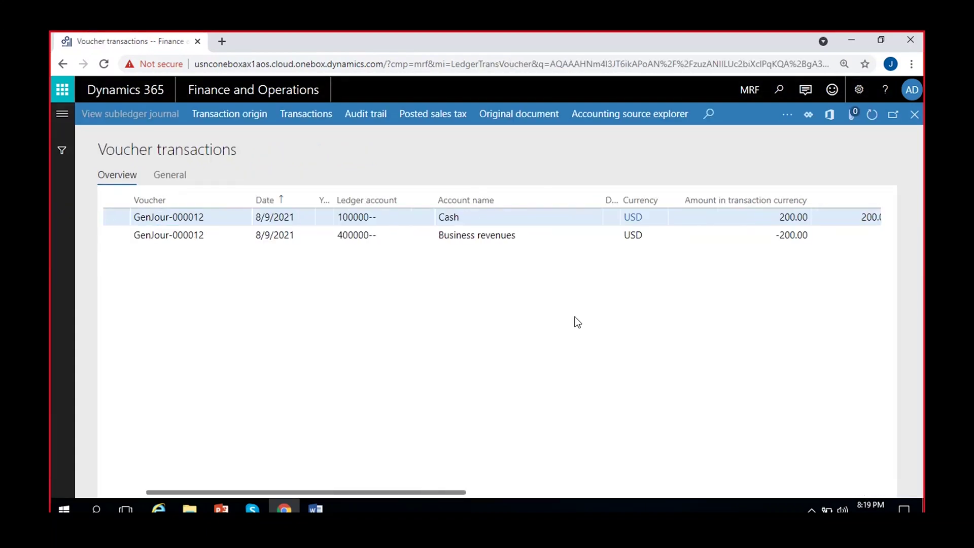
{"action": "scroll", "coordinate": [523, 303], "scroll_direction": "left", "scroll_amount": 2}
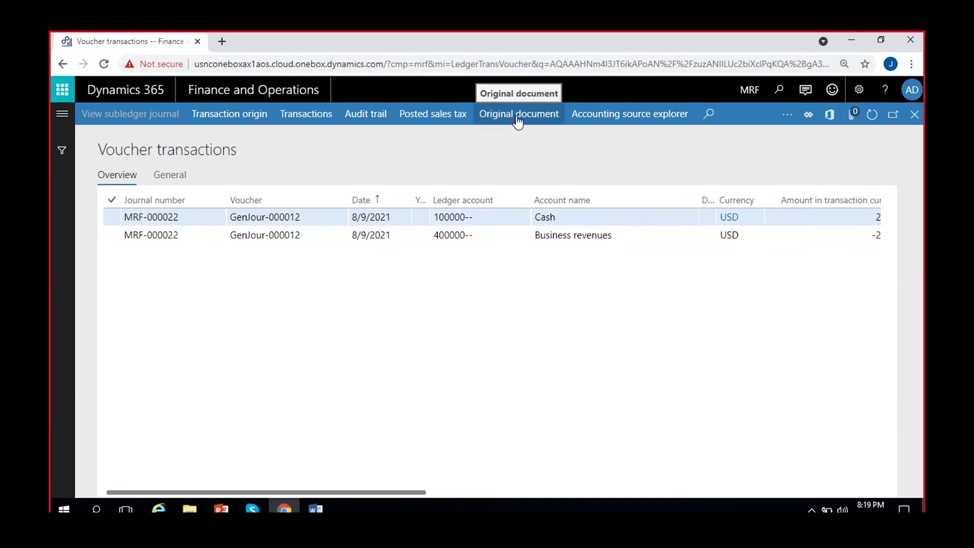
{"action": "left_click", "coordinate": [914, 118]}
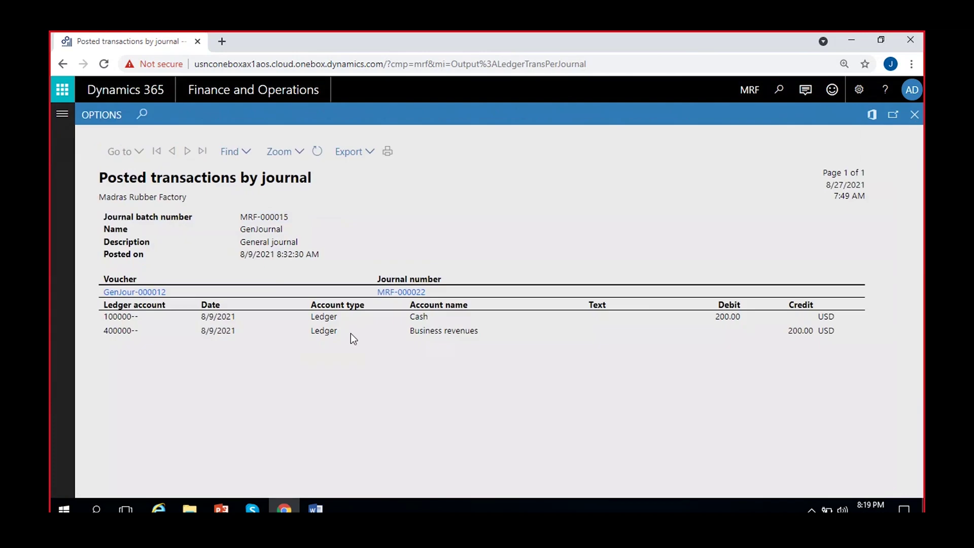
{"action": "left_click", "coordinate": [913, 117]}
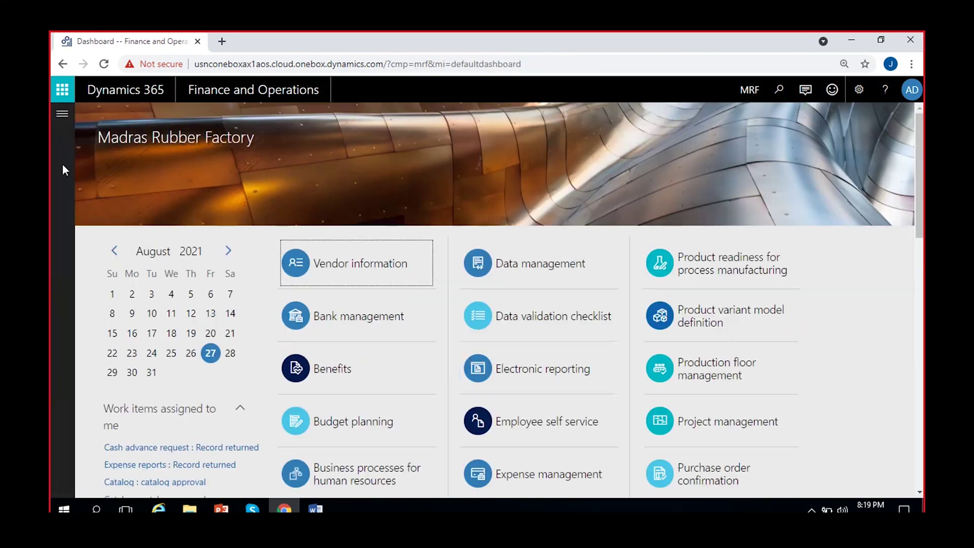
Generate the Transaction list by date report for 1/1/2021 to 12/31/2021 with reversed transactions included
{"action": "left_click", "coordinate": [61, 115]}
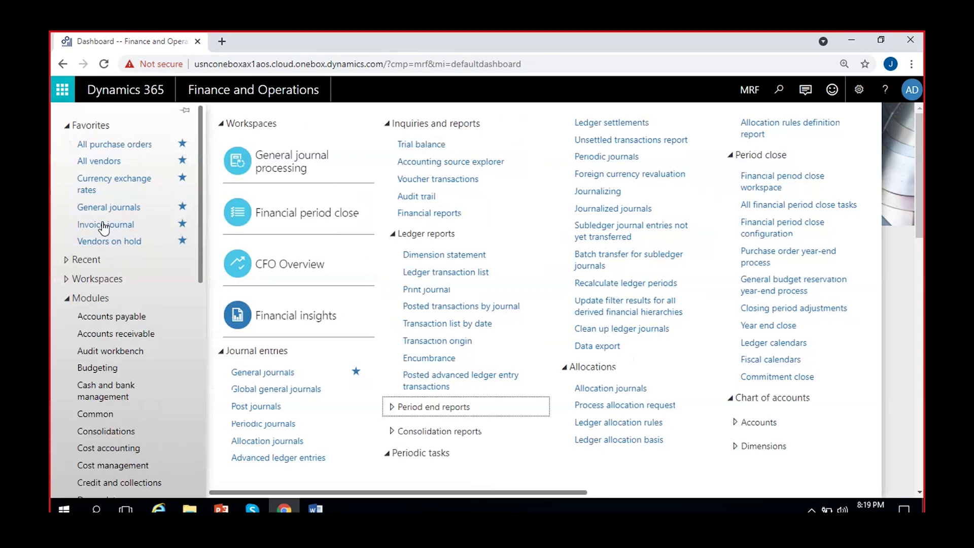
{"action": "left_click", "coordinate": [448, 330]}
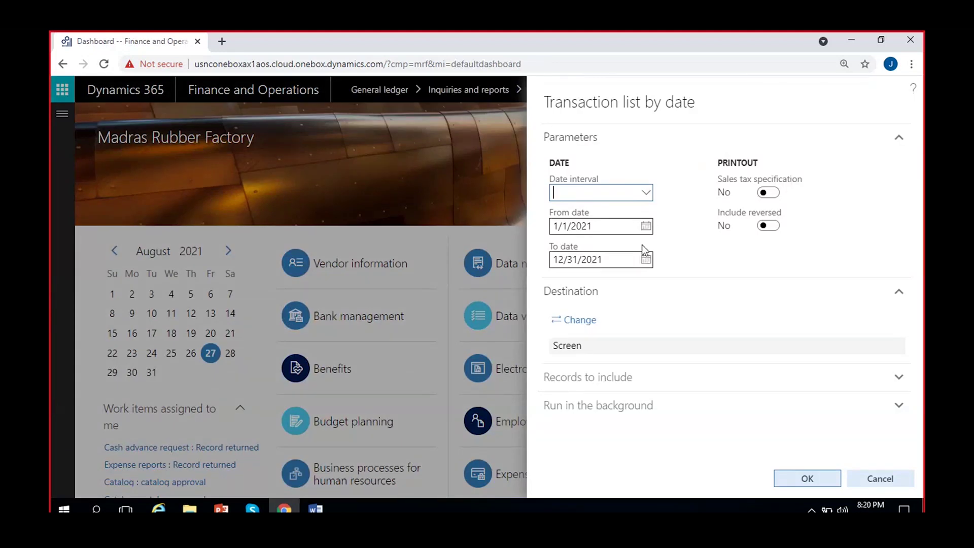
{"action": "left_click", "coordinate": [769, 225]}
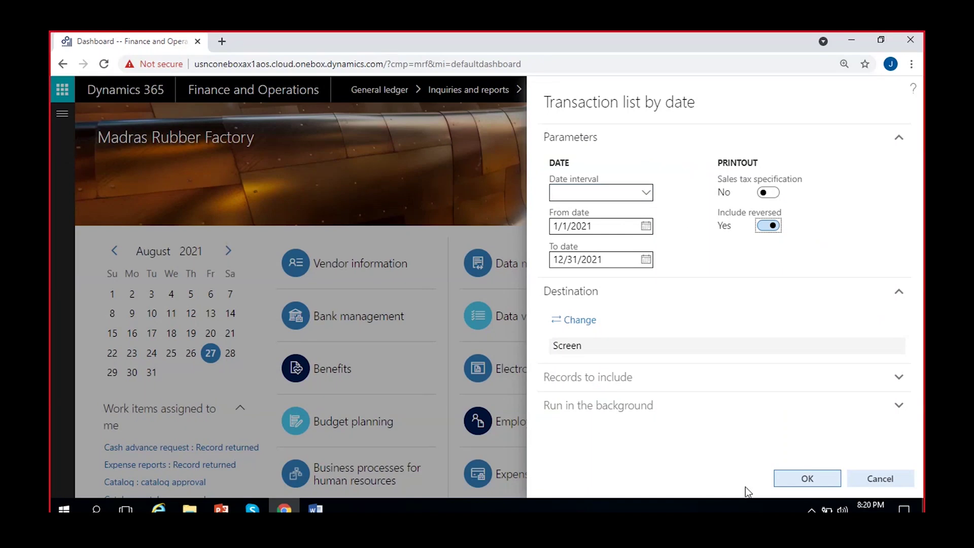
{"action": "left_click", "coordinate": [800, 484]}
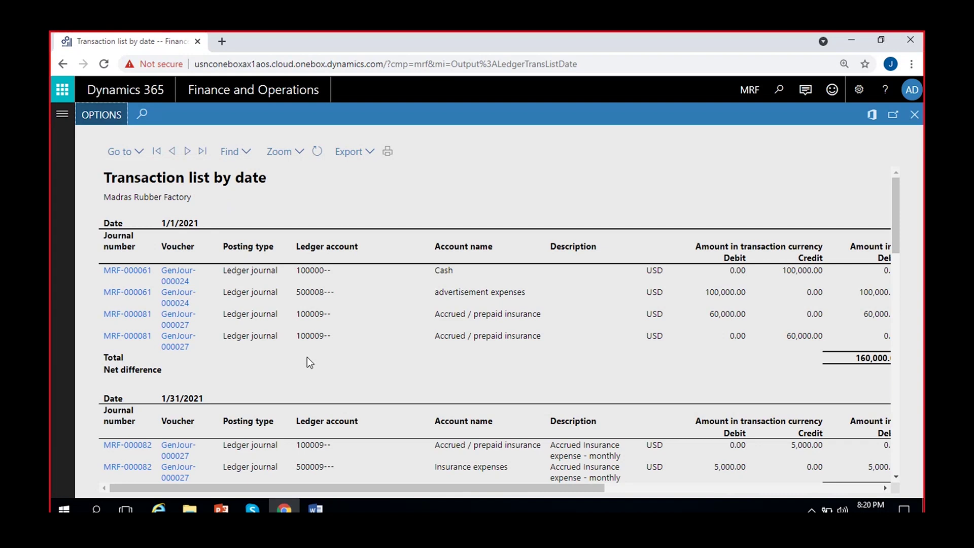
Examine the transactions grouped under each posting date in the report, from 1/1/2021 onward through the monthly insurance entries
{"action": "double_click", "coordinate": [187, 221]}
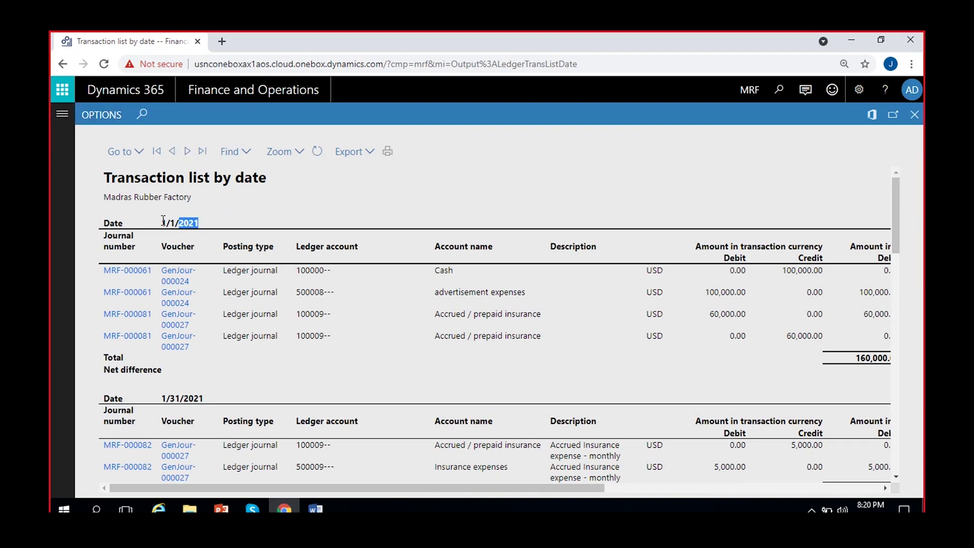
{"action": "left_click_drag", "start_coordinate": [163, 219], "coordinate": [161, 222]}
{"action": "left_click", "coordinate": [273, 287]}
{"action": "scroll", "coordinate": [236, 370], "scroll_direction": "down", "scroll_amount": 1}
{"action": "scroll", "coordinate": [200, 386], "scroll_direction": "down", "scroll_amount": 1}
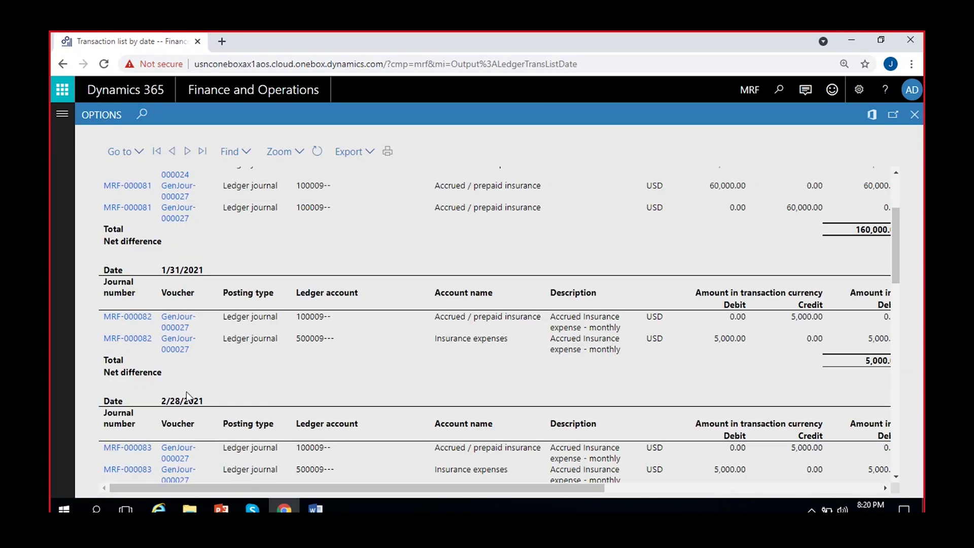
{"action": "scroll", "coordinate": [185, 401], "scroll_direction": "down", "scroll_amount": 3}
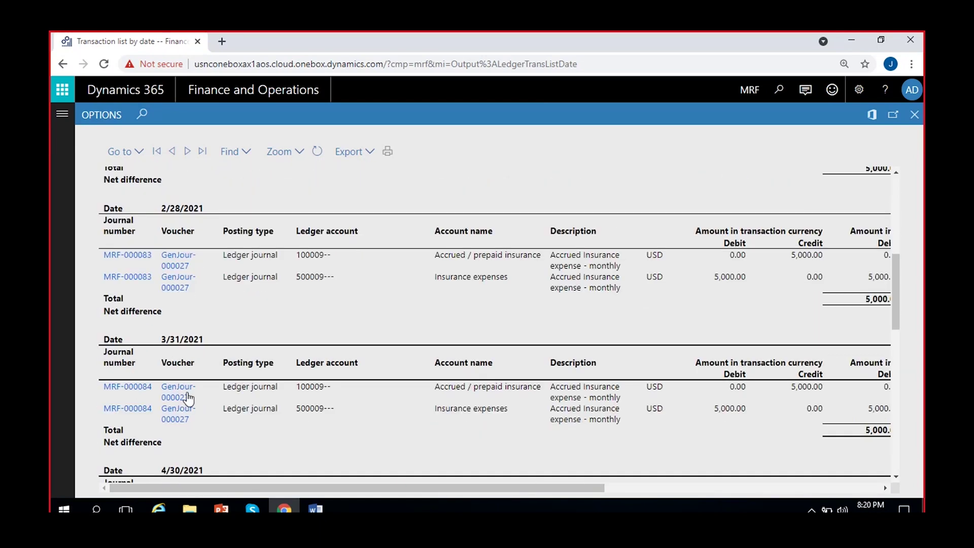
{"action": "scroll", "coordinate": [229, 437], "scroll_direction": "down", "scroll_amount": 1}
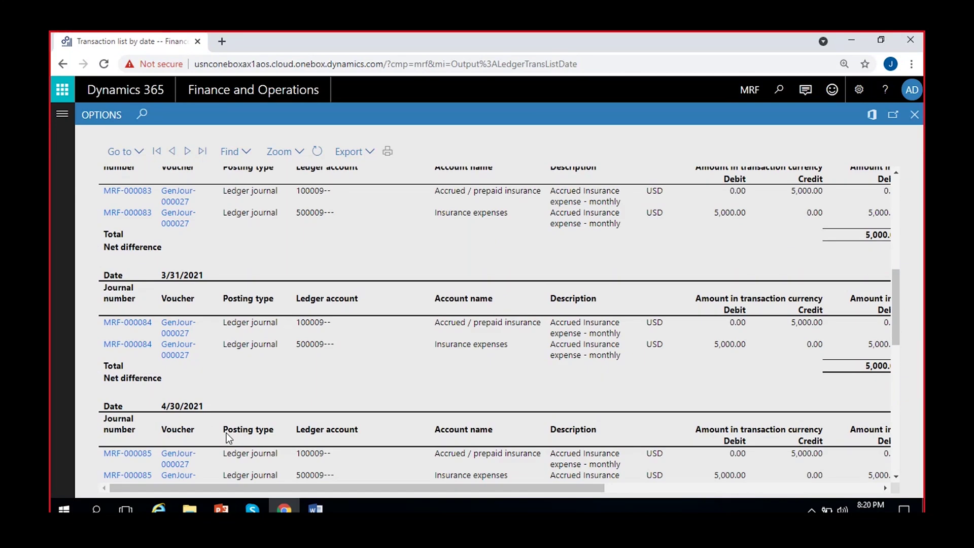
{"action": "scroll", "coordinate": [203, 412], "scroll_direction": "down", "scroll_amount": 1}
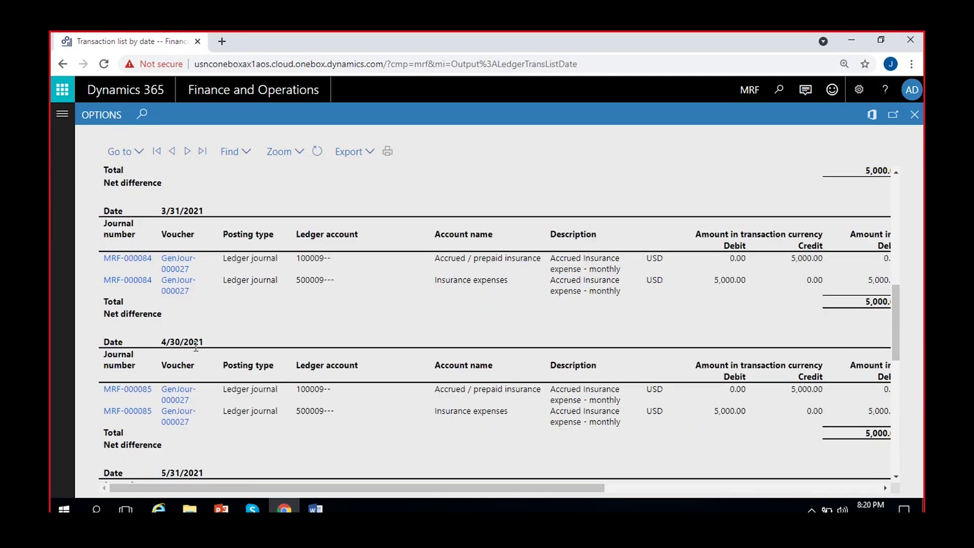
{"action": "scroll", "coordinate": [200, 364], "scroll_direction": "down", "scroll_amount": 1}
{"action": "scroll", "coordinate": [198, 380], "scroll_direction": "up", "scroll_amount": 8}
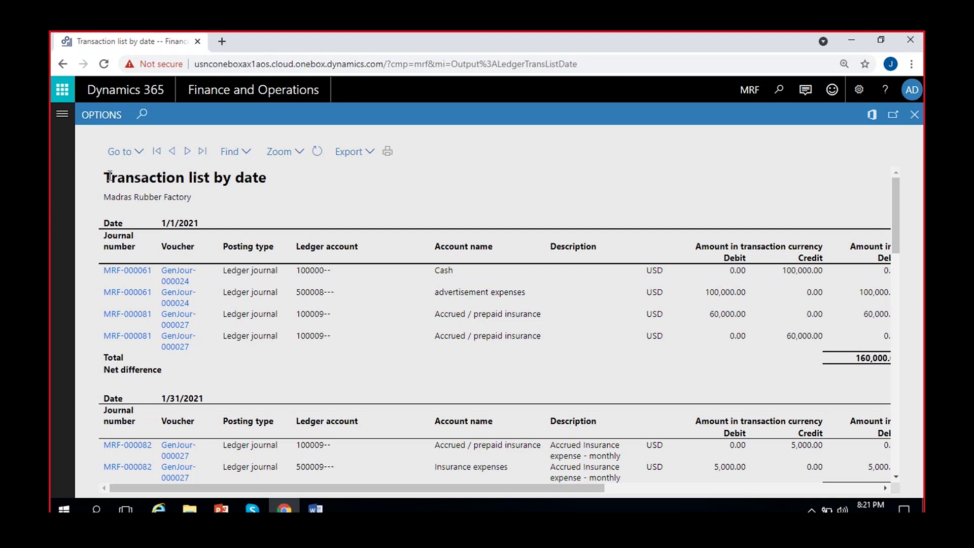
Check the title, company and first date in the Transaction list by date header, and close the report
{"action": "left_click_drag", "start_coordinate": [105, 177], "coordinate": [342, 220]}
{"action": "left_click", "coordinate": [358, 221]}
{"action": "left_click", "coordinate": [915, 115]}
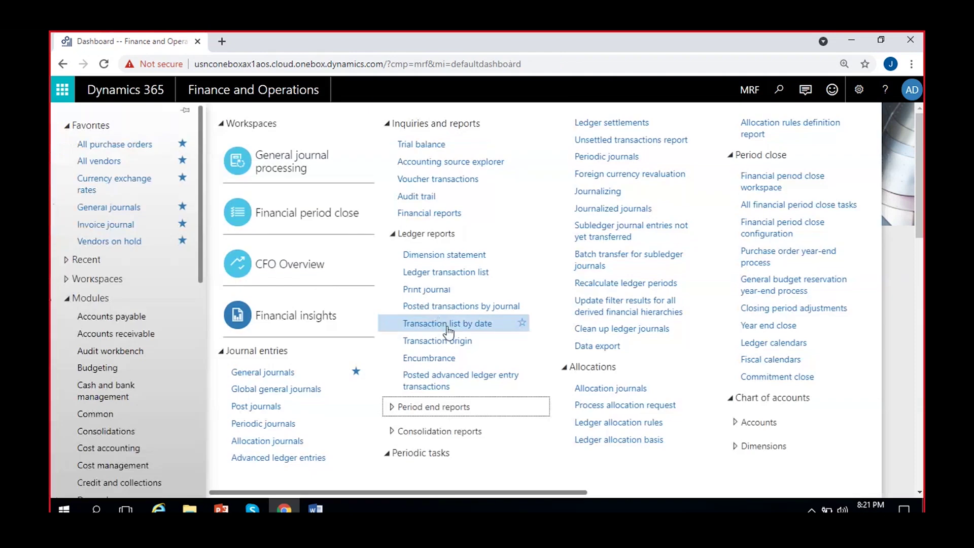
Review the Transaction list by date parameters, cancel without running the report, and return to the list of ledger reports
{"action": "left_click", "coordinate": [448, 329]}
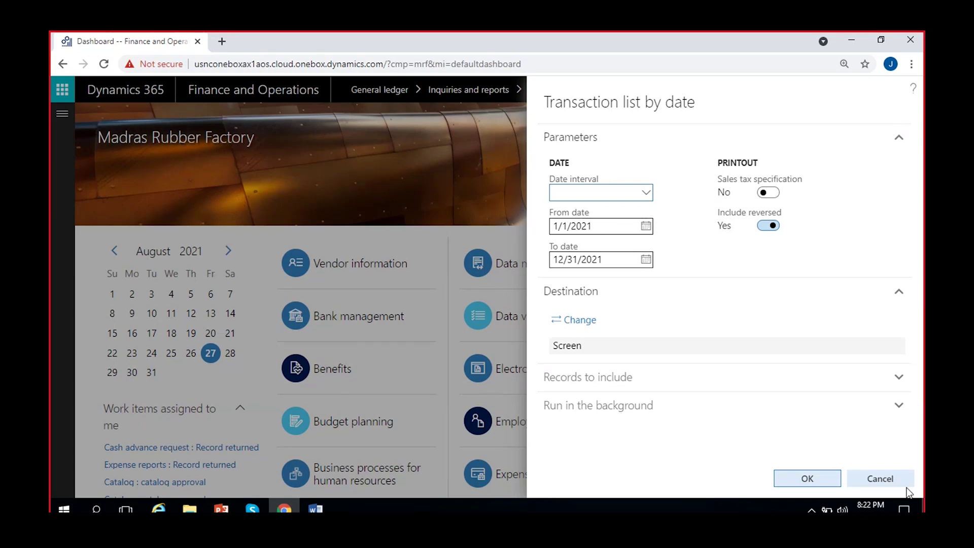
{"action": "left_click", "coordinate": [890, 483]}
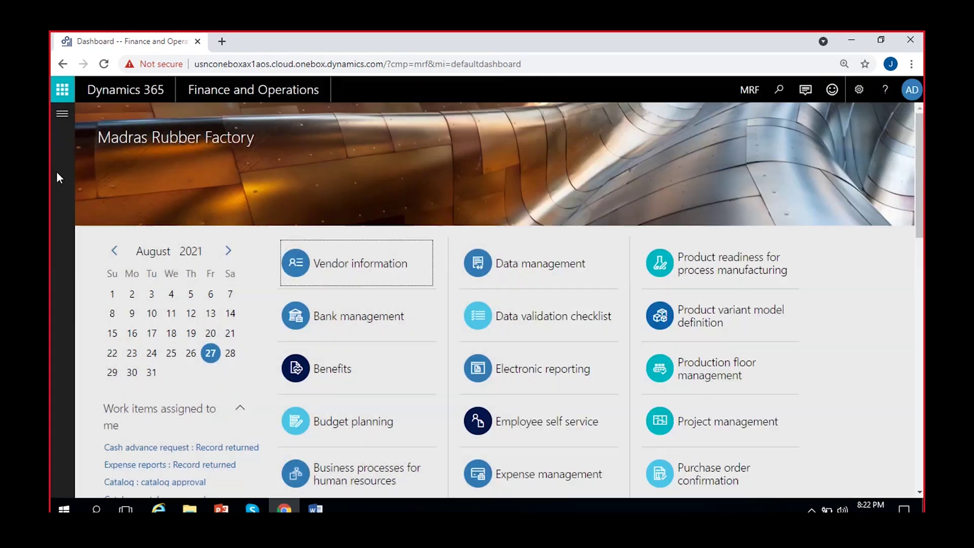
{"action": "left_click", "coordinate": [62, 113]}
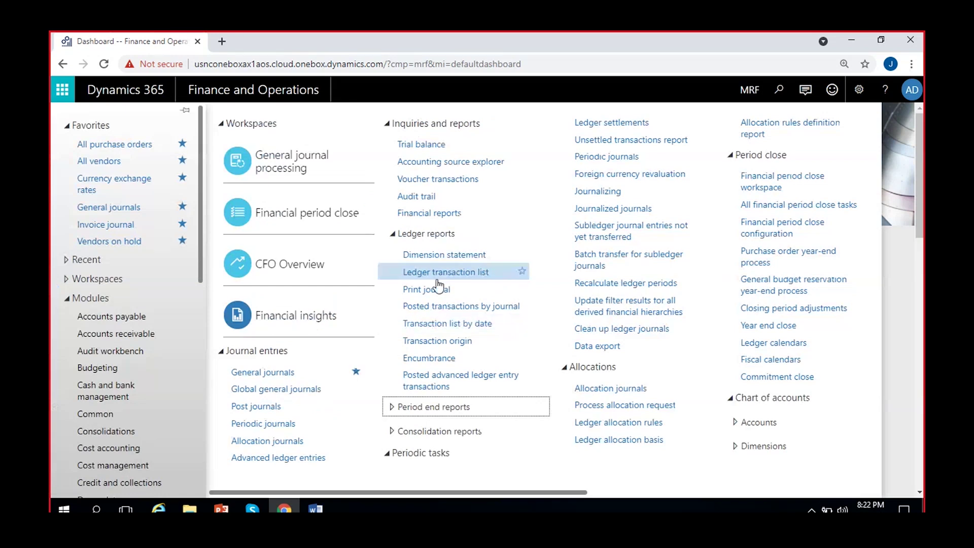